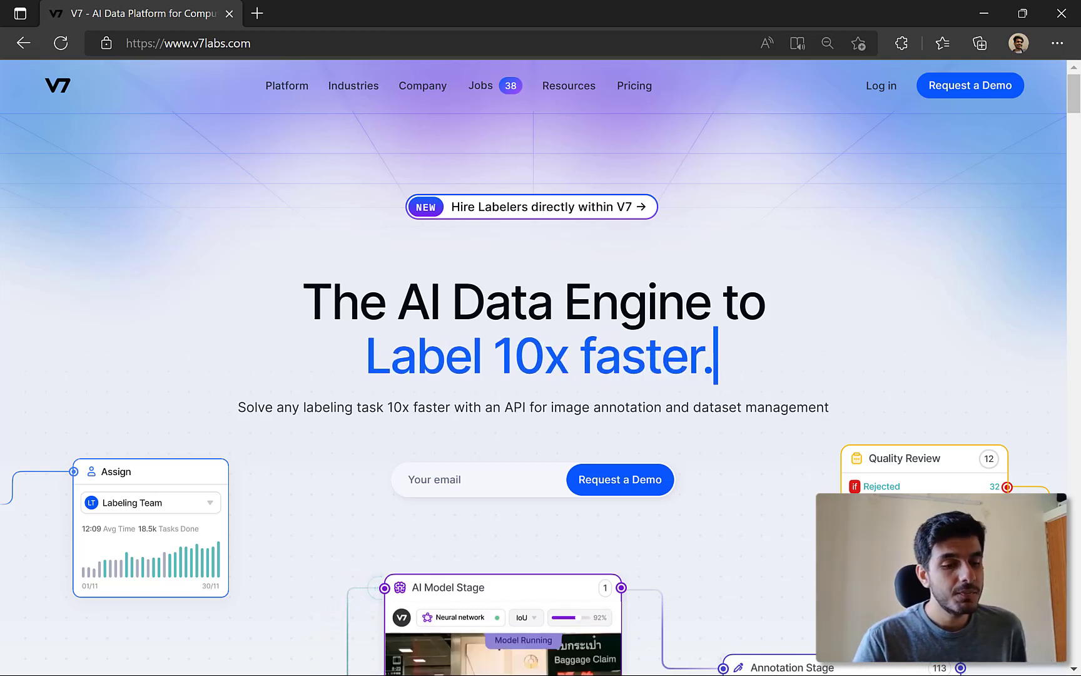
- Scroll down through the v7labs.com homepage to browse its content
scroll(759, 411, "down", 5)
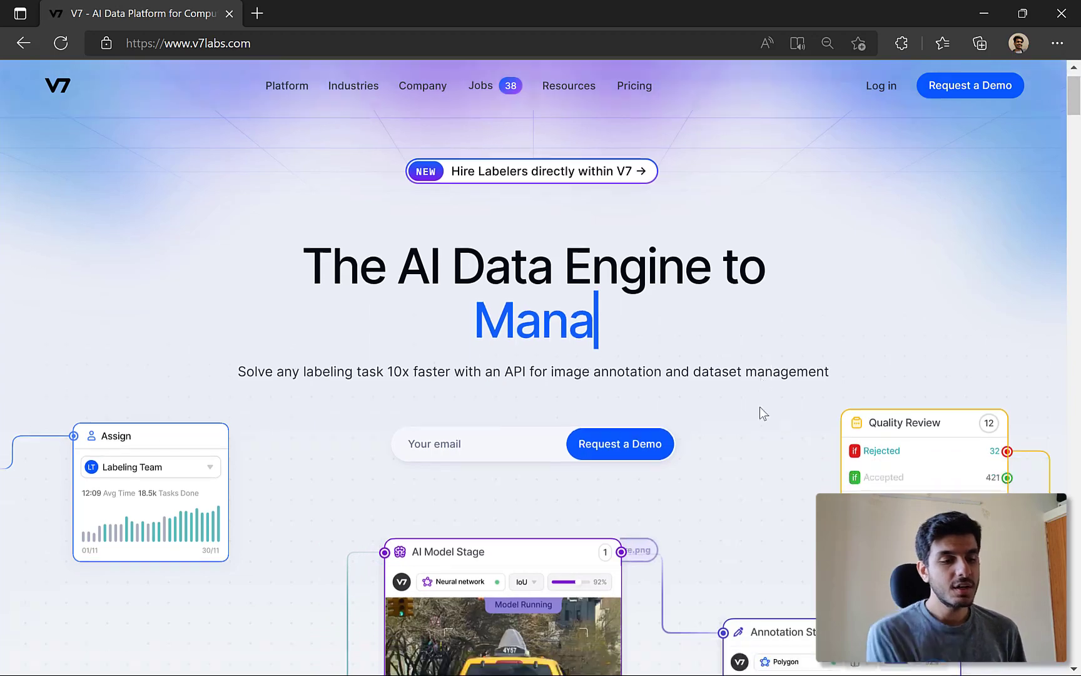
scroll(769, 426, "down", 2)
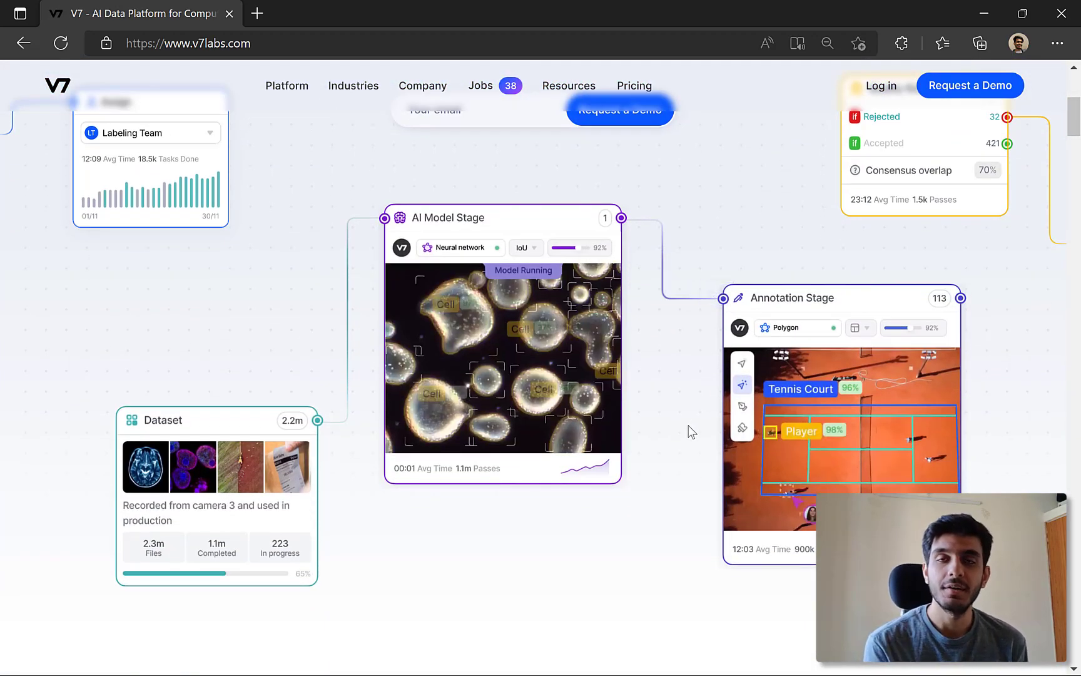
scroll(689, 430, "down", 3)
scroll(688, 426, "down", 12)
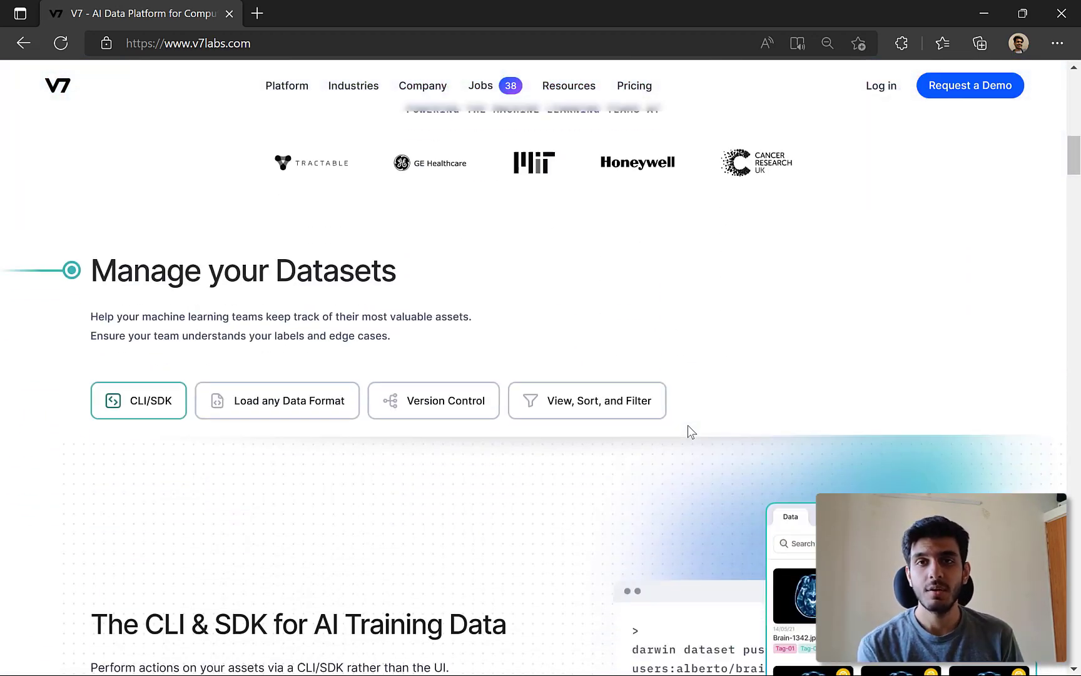
scroll(687, 425, "down", 6)
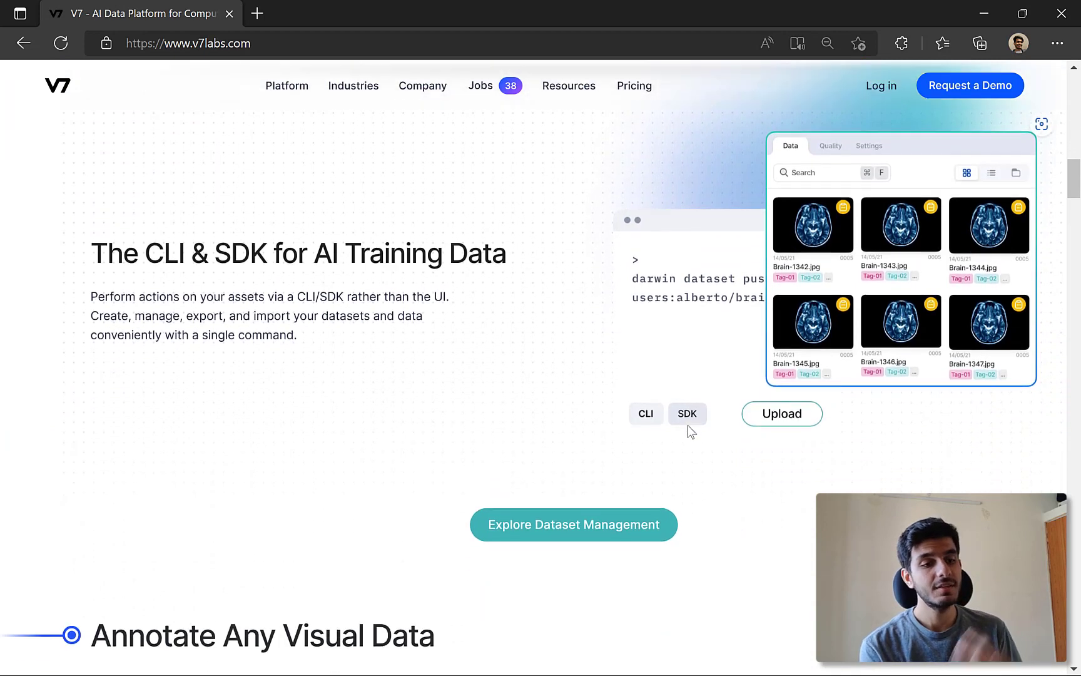
scroll(688, 425, "down", 6)
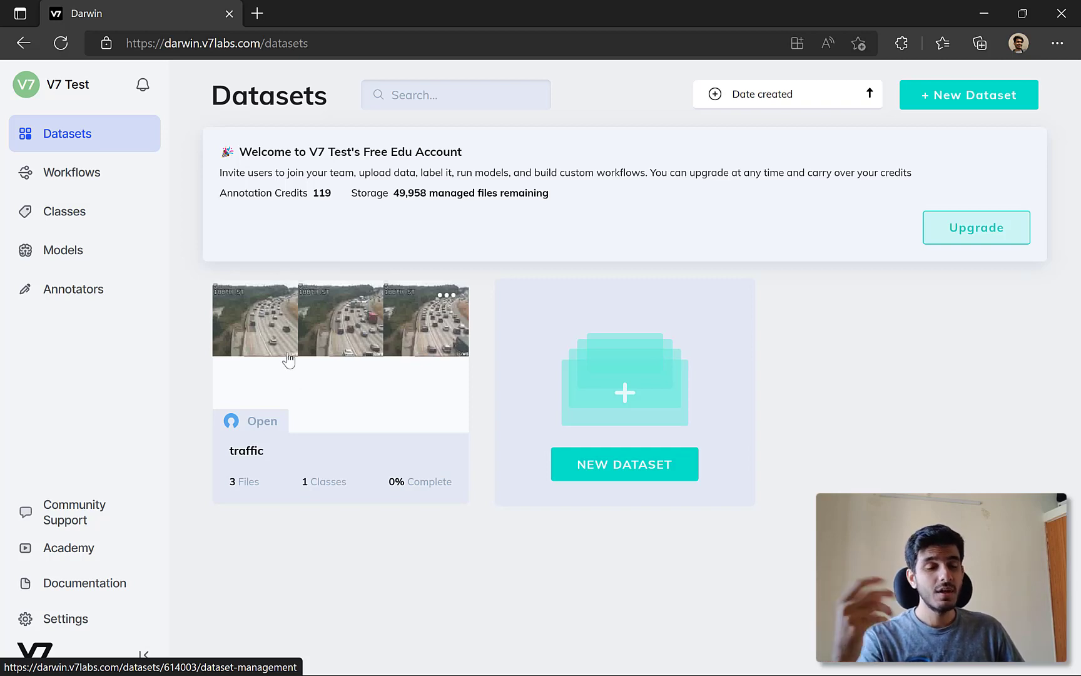
- Preview the new-dataset creation page, then view the Workflows overview with its Basic workflow
left_click(595, 454)
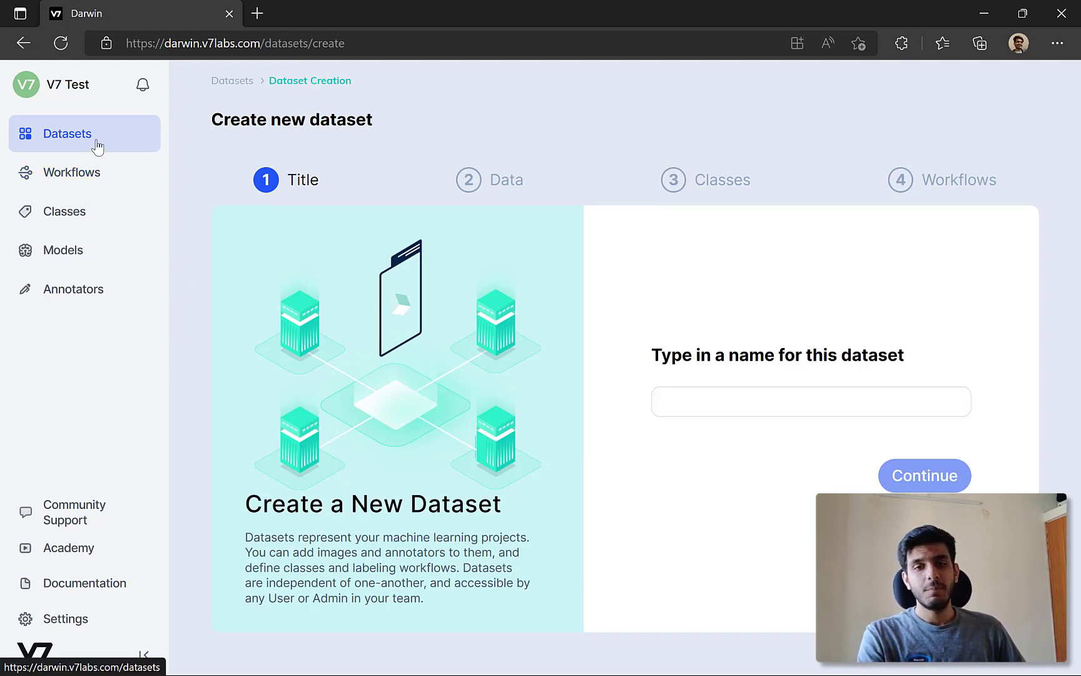
left_click(96, 180)
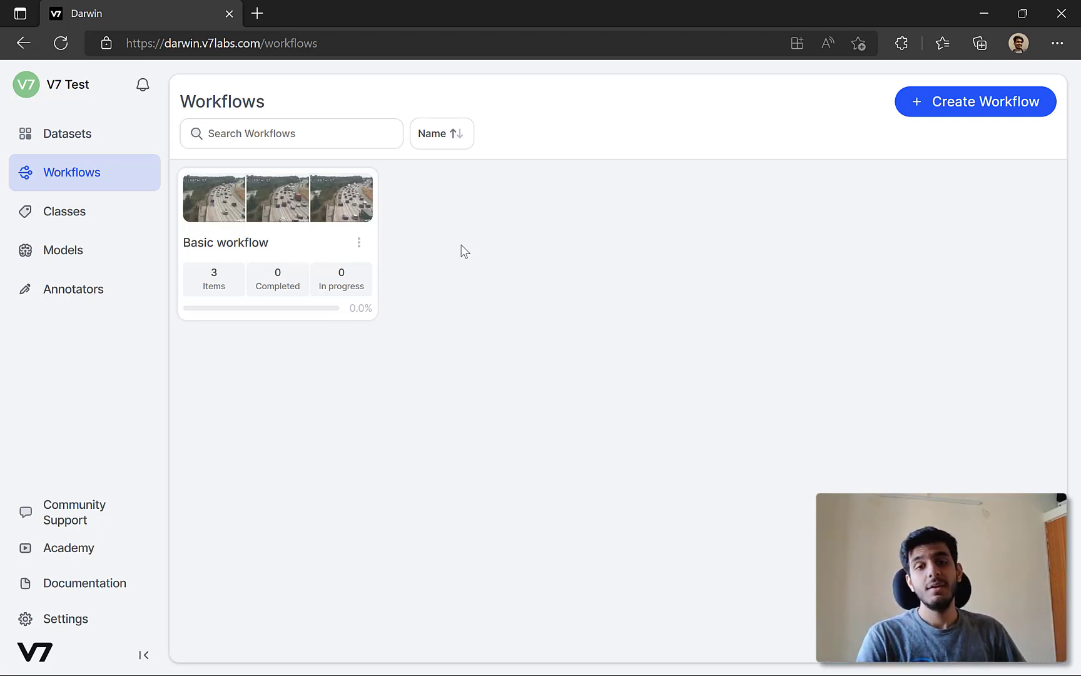
- Review the car class on the Classes page, then view the Models page's public models
left_click(43, 217)
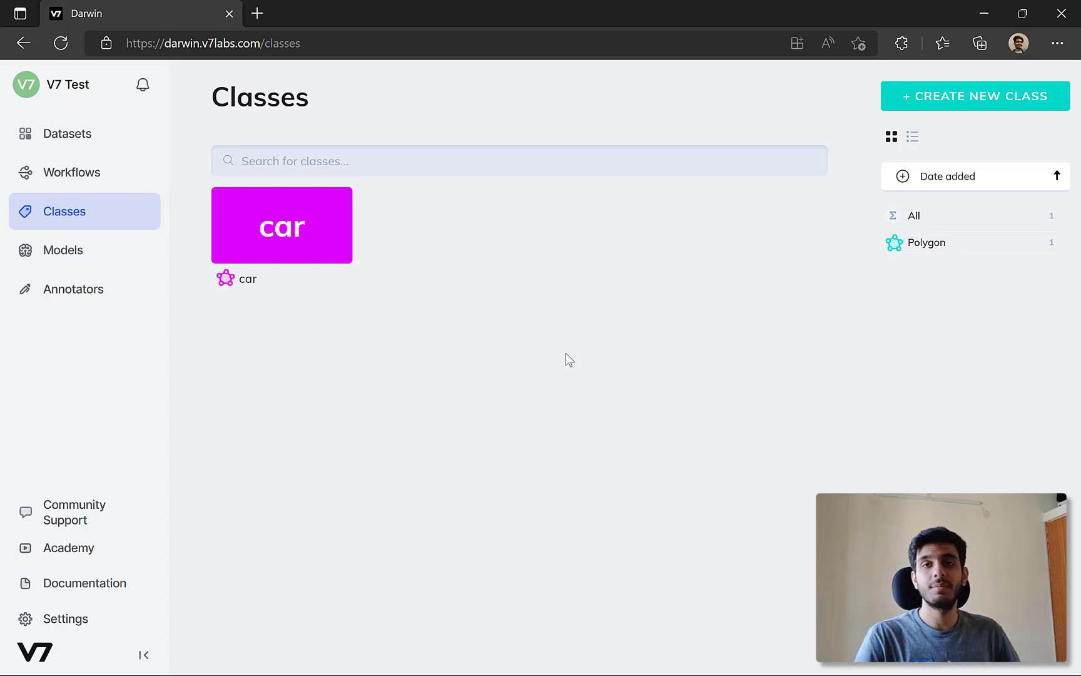
left_click(54, 266)
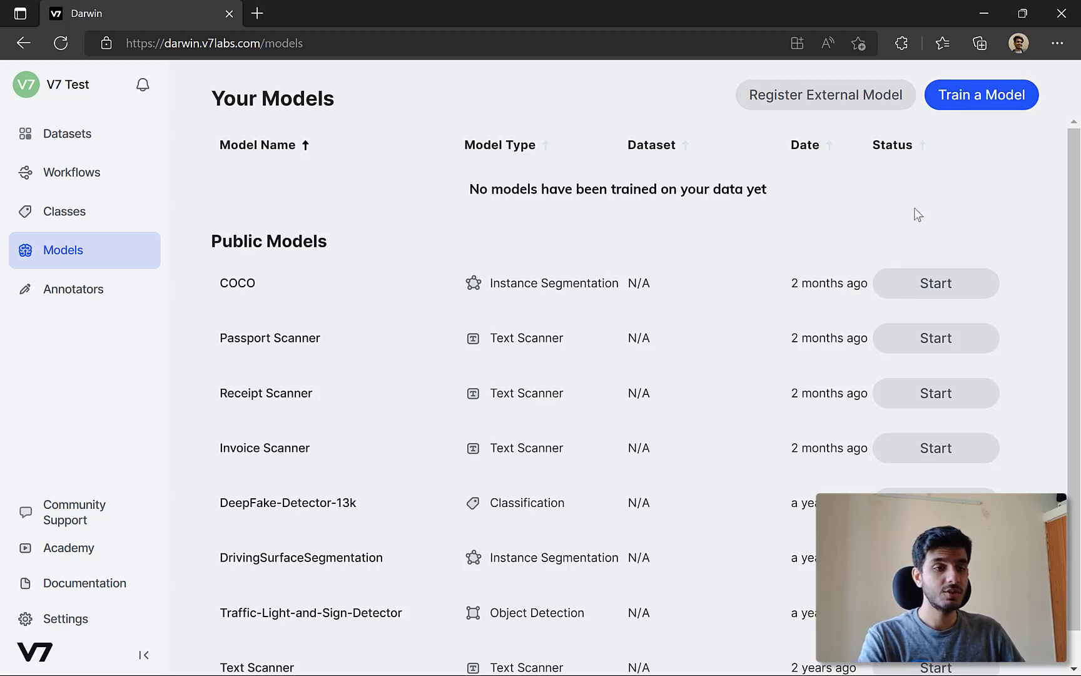
- Start training an Instance segmentation model and continue to choosing its dataset
scroll(882, 247, "down", 1)
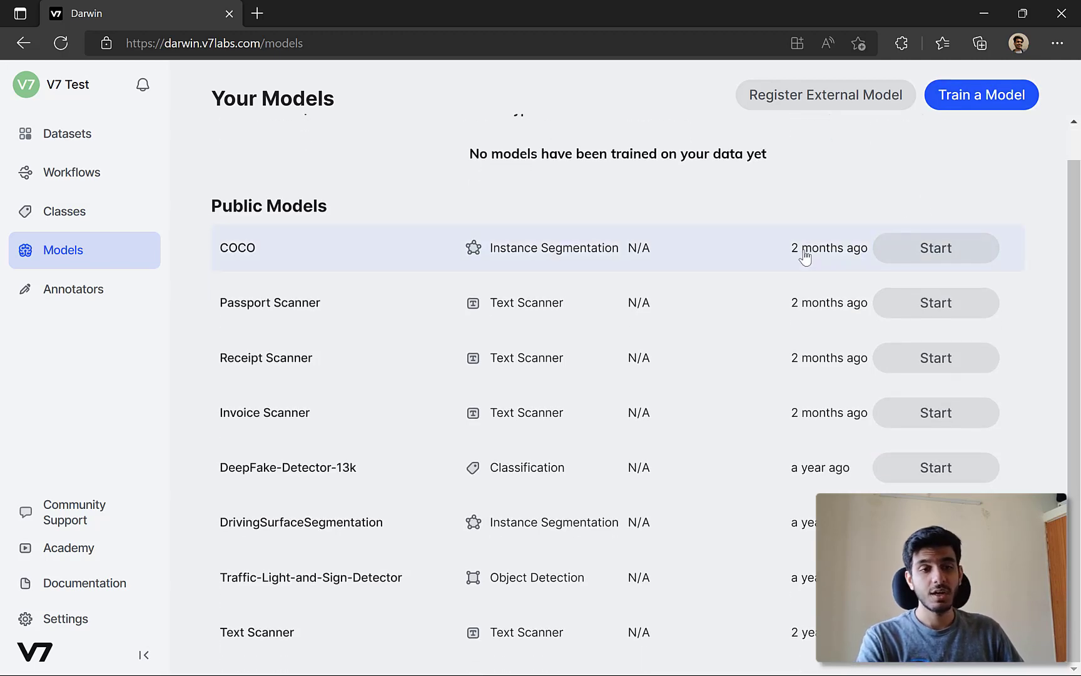
left_click(966, 107)
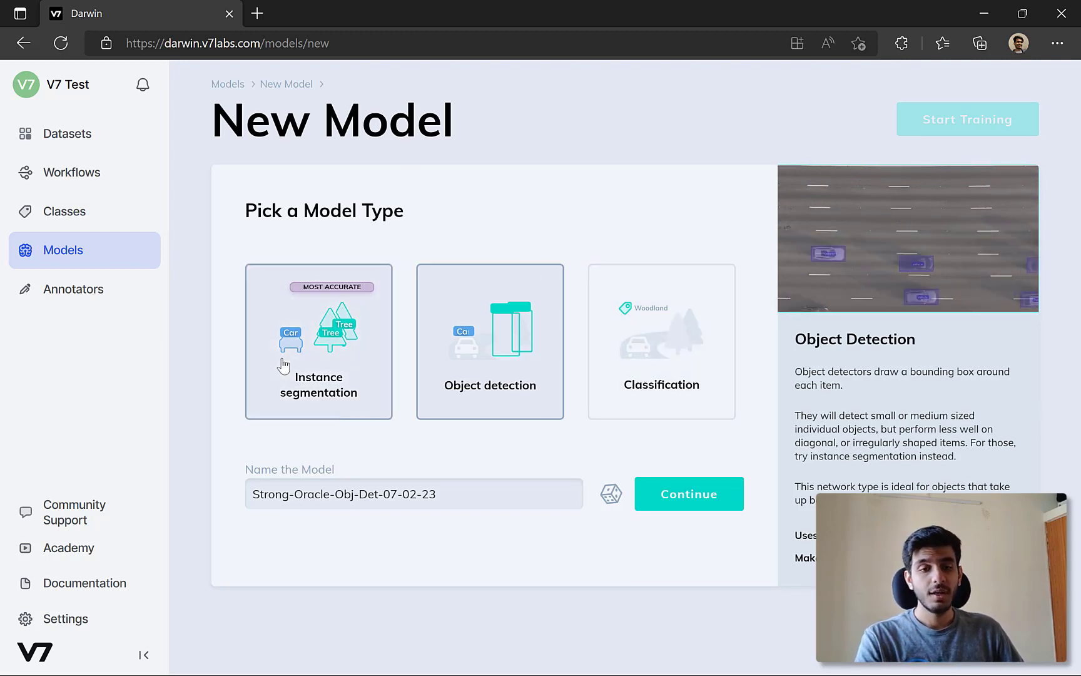
left_click(252, 371)
left_click(691, 493)
scroll(619, 448, "down", 2)
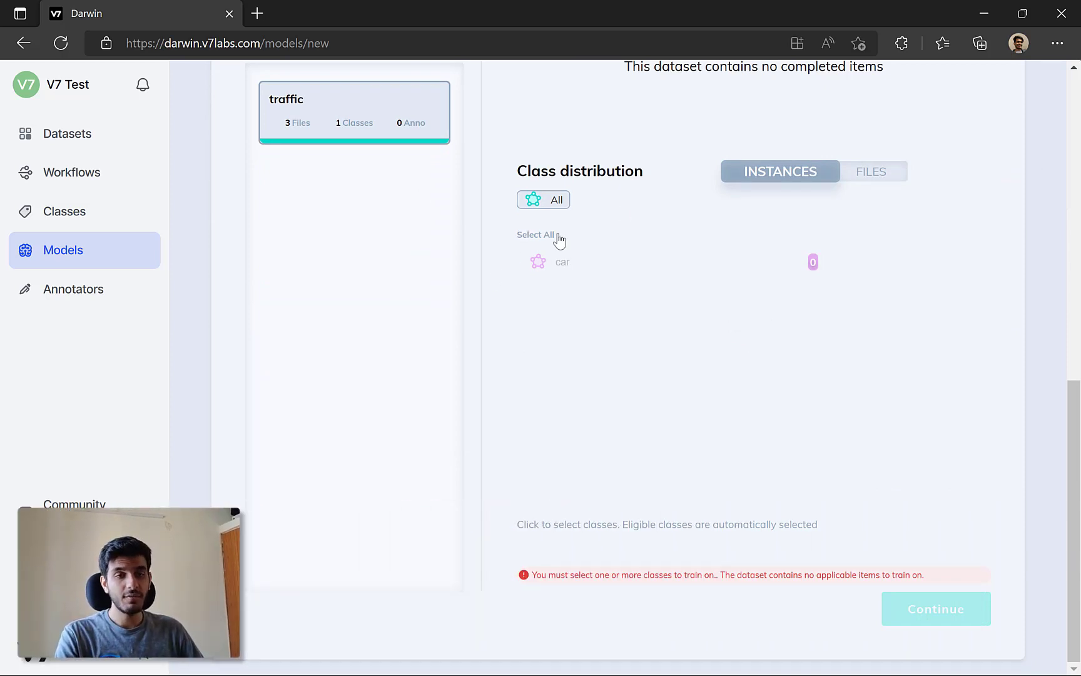
- Go to the Annotators page and request annotators through the quote form
scroll(795, 479, "up", 1)
scroll(700, 469, "up", 9)
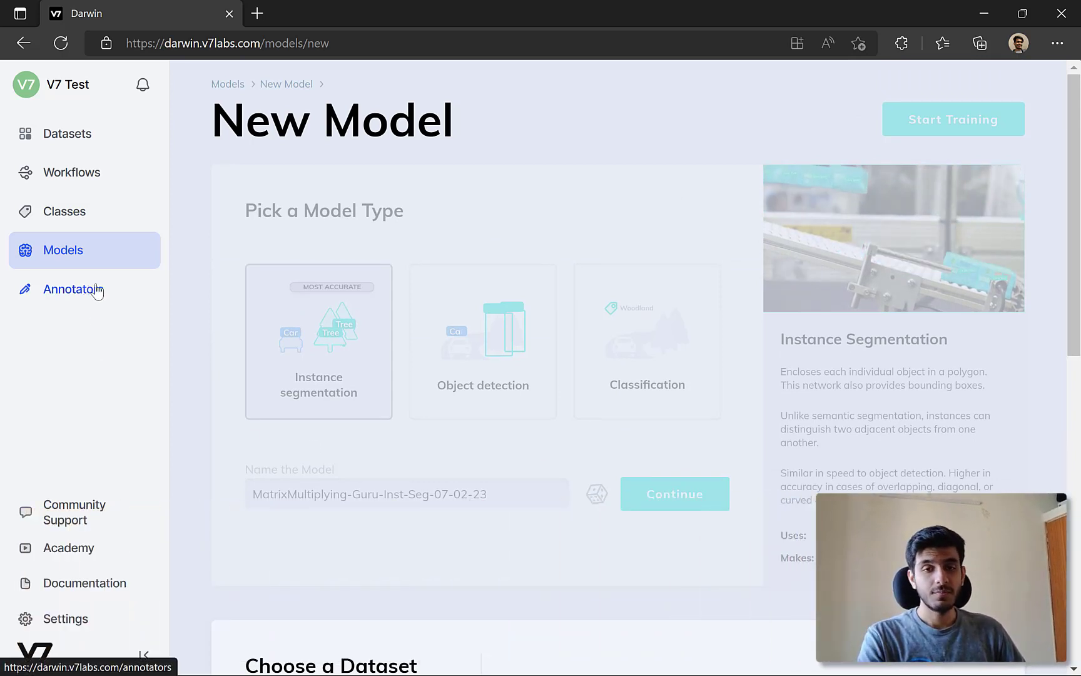
left_click(84, 292)
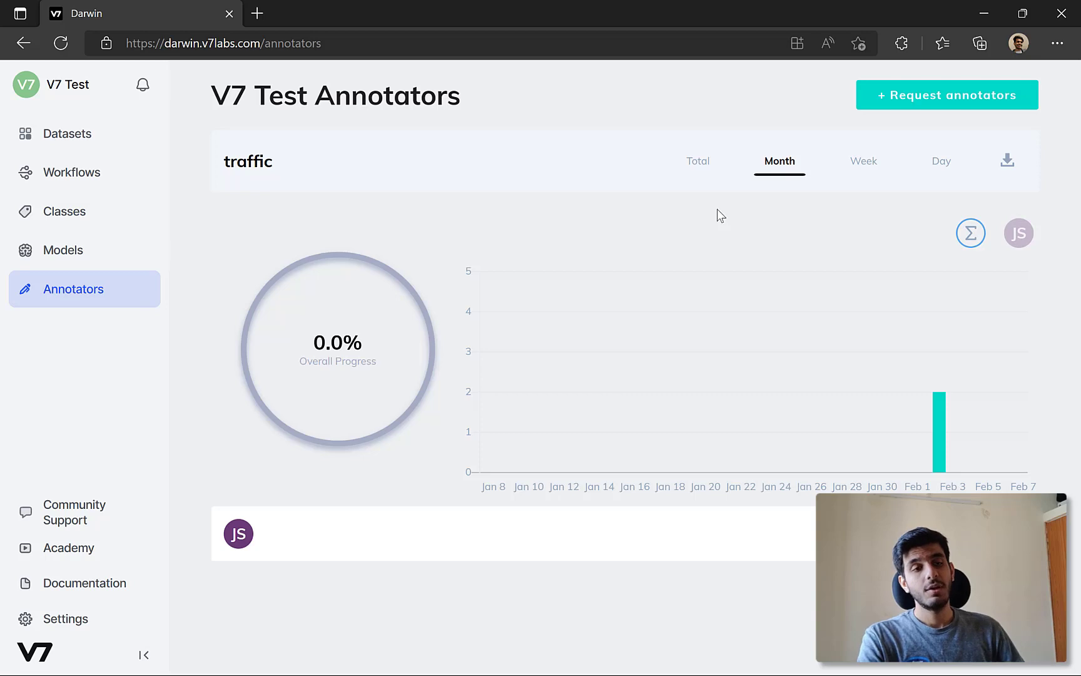
left_click(896, 106)
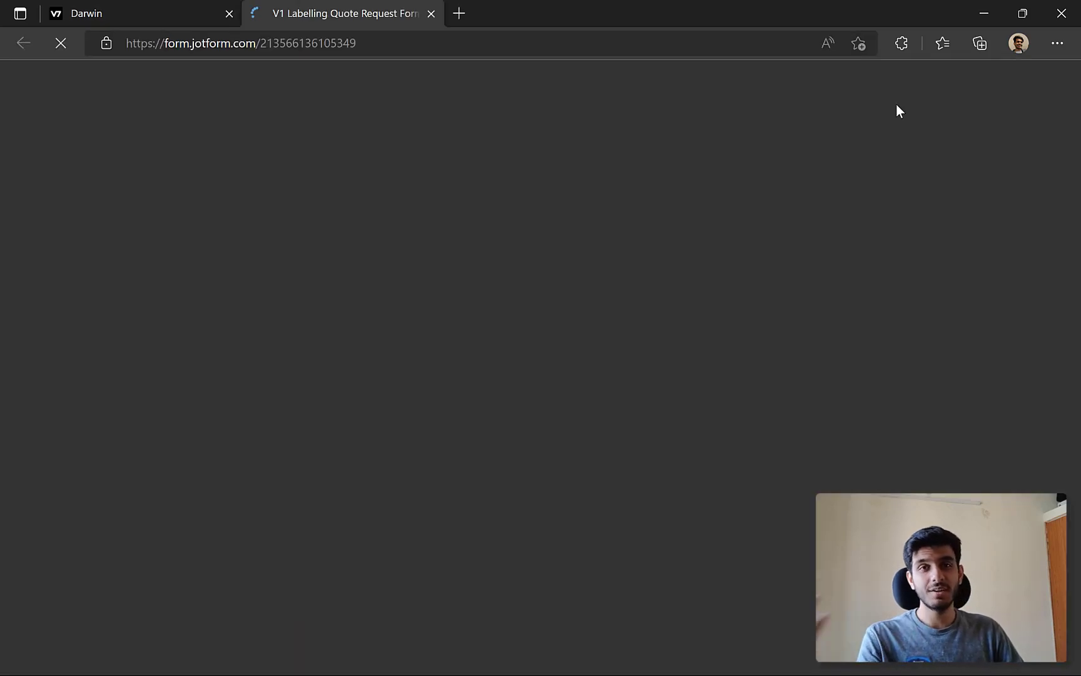
- Look over the Jotform annotation services request form, then close its tab
scroll(576, 198, "down", 3)
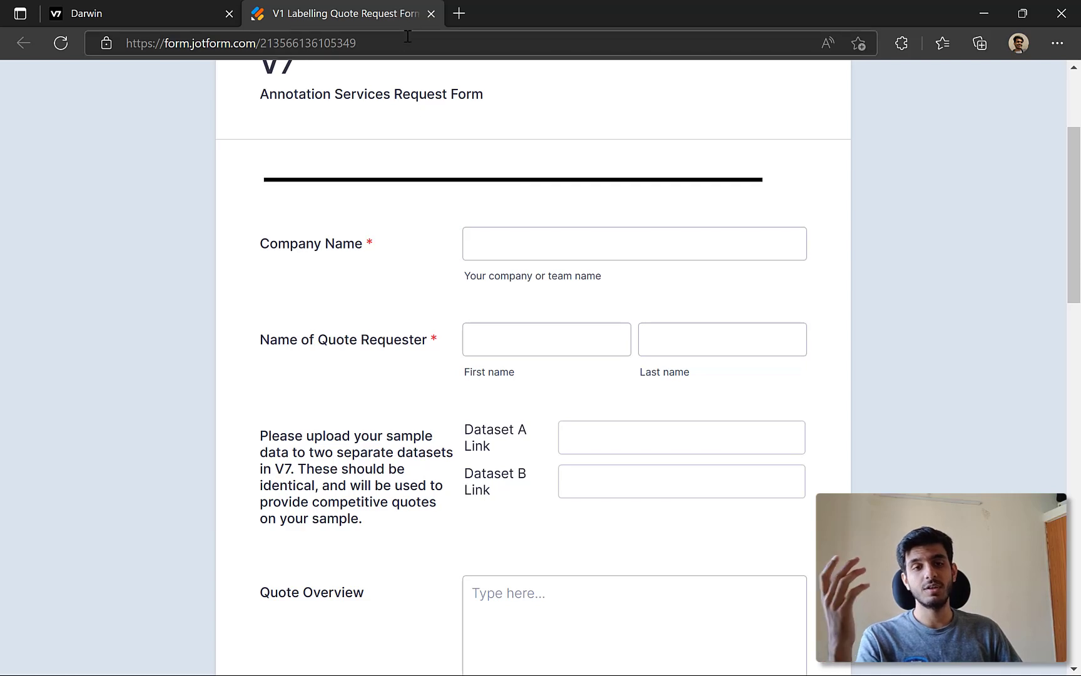
left_click(431, 13)
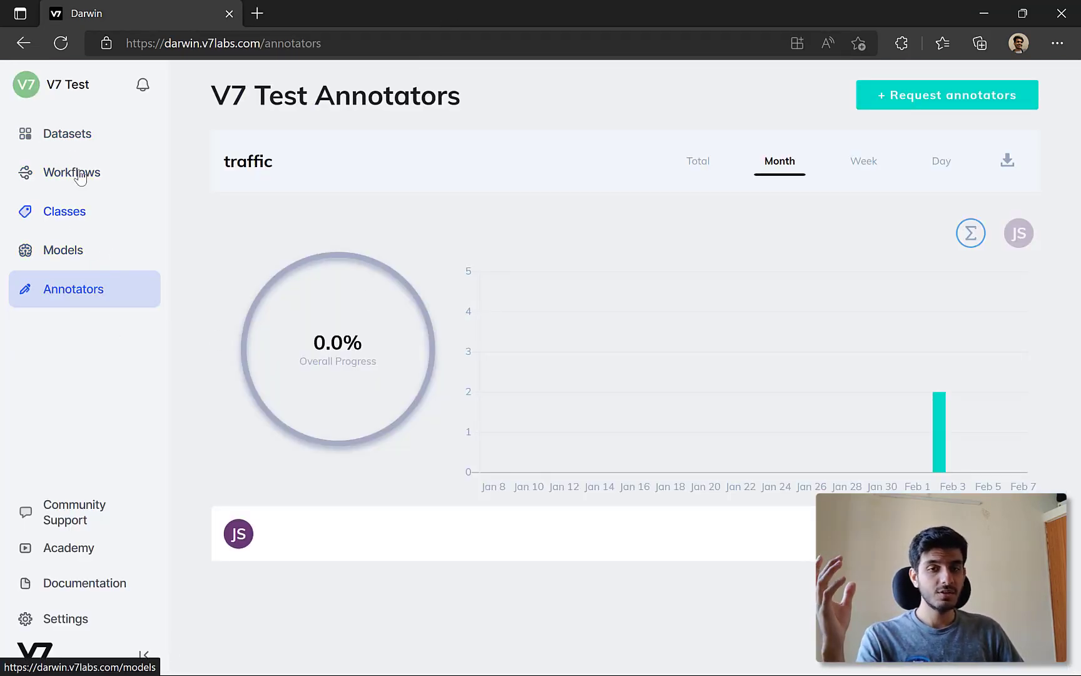
- Open the existing traffic dataset from the Datasets list, then return to the list
left_click(81, 144)
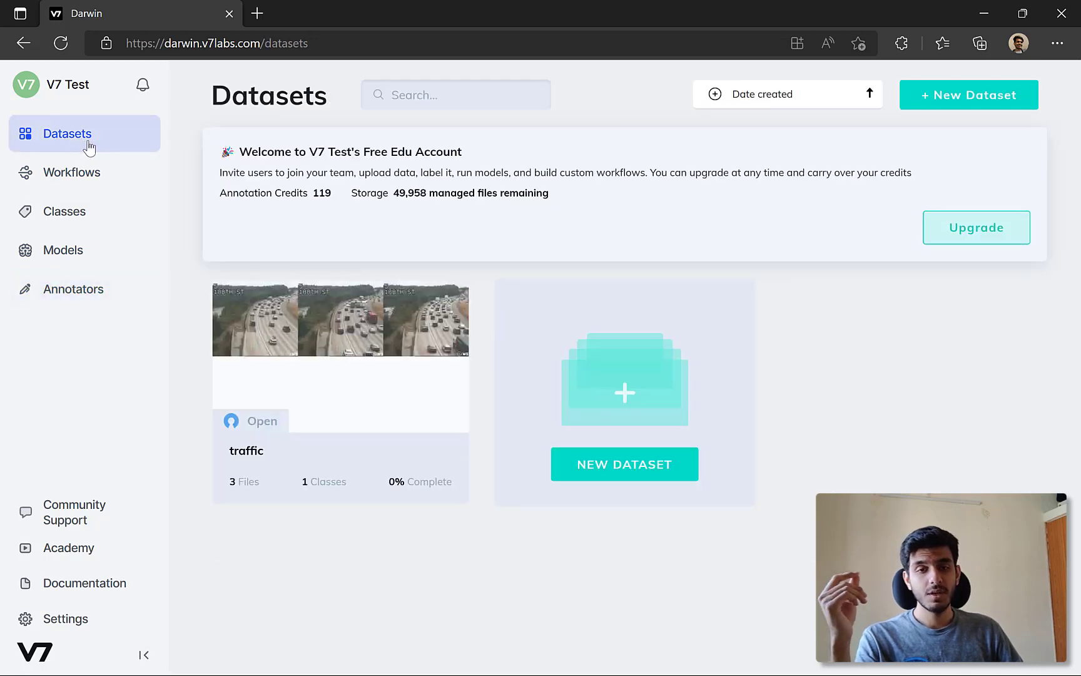
left_click(328, 362)
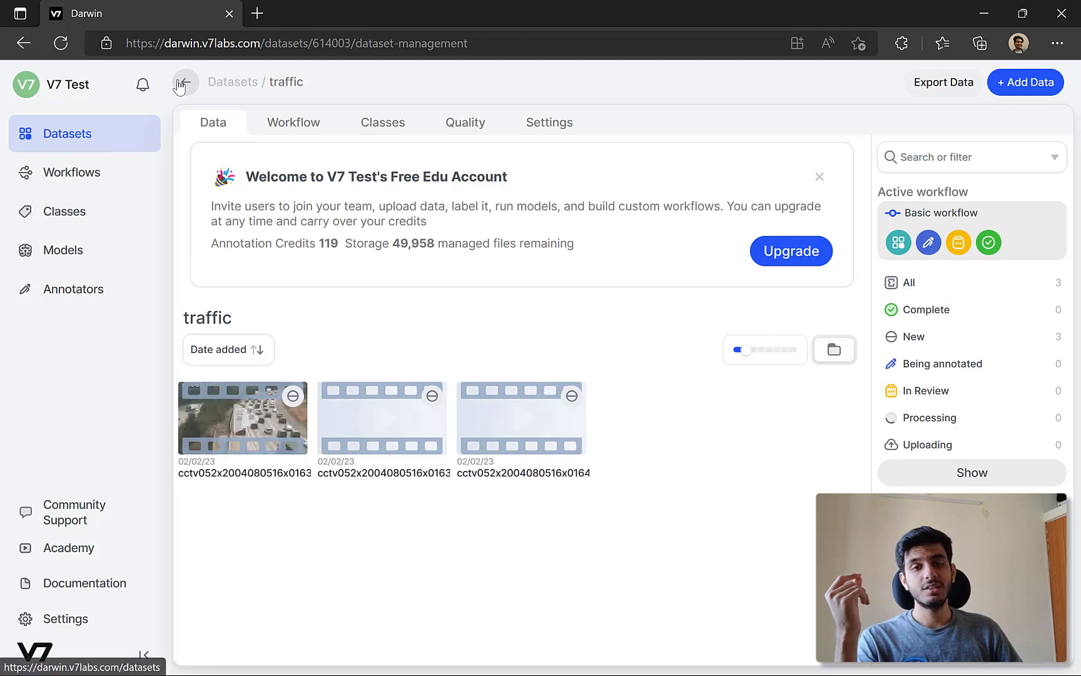
left_click(186, 82)
- Create a new dataset named 'traffic_new' and browse for files to upload
left_click(616, 459)
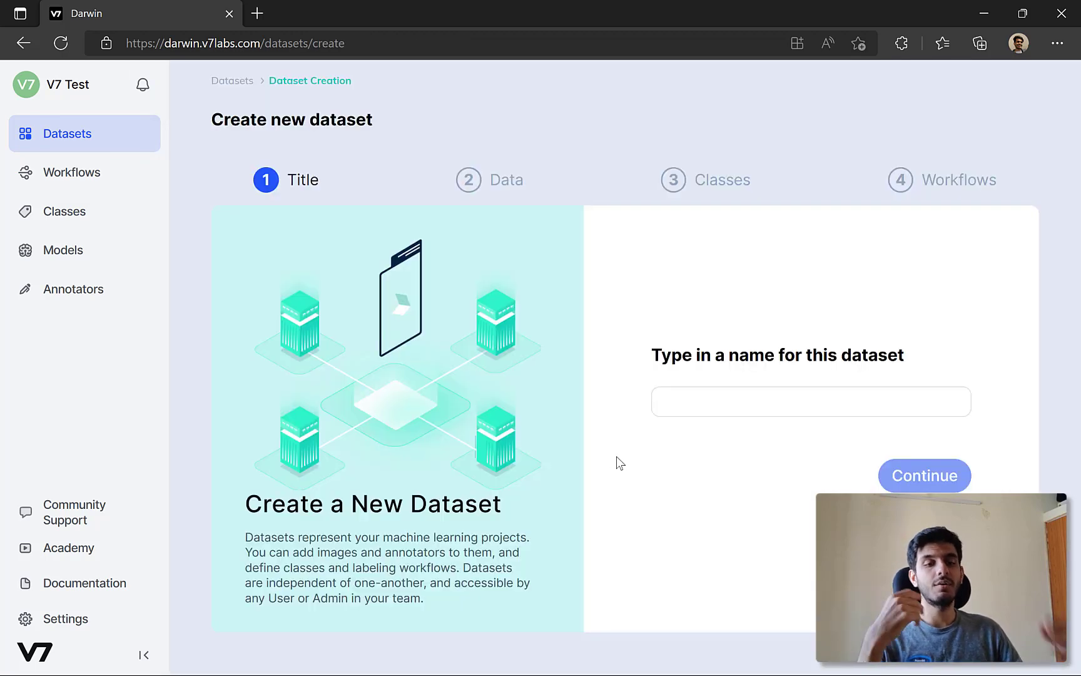
left_click(716, 398)
type("tra")
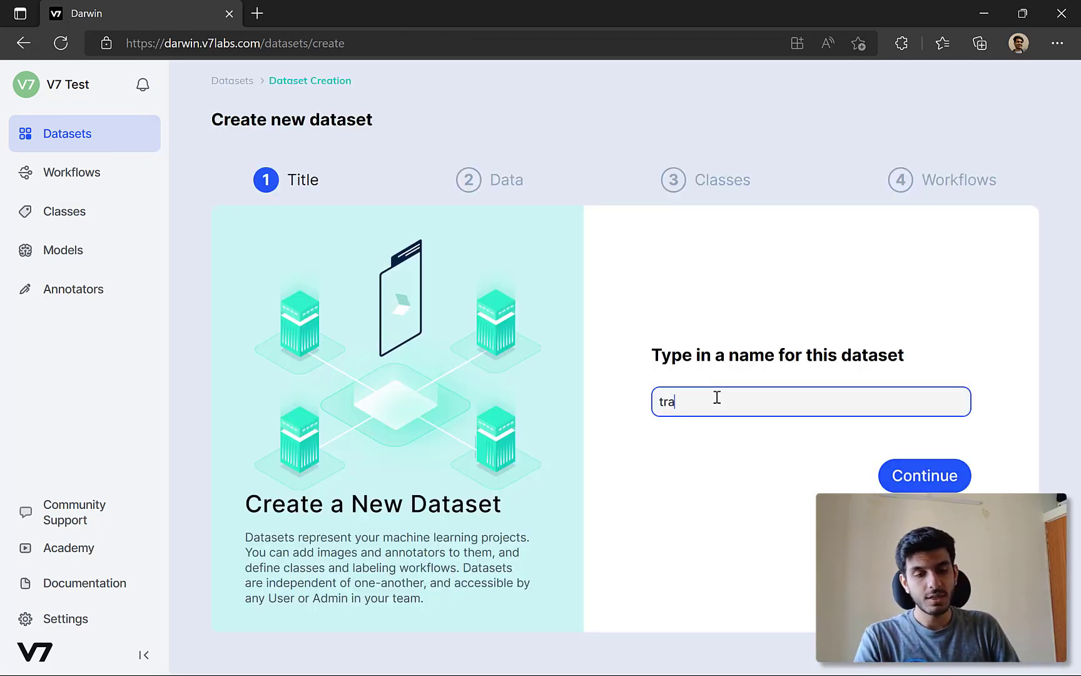
type("ffic_new")
left_click(901, 474)
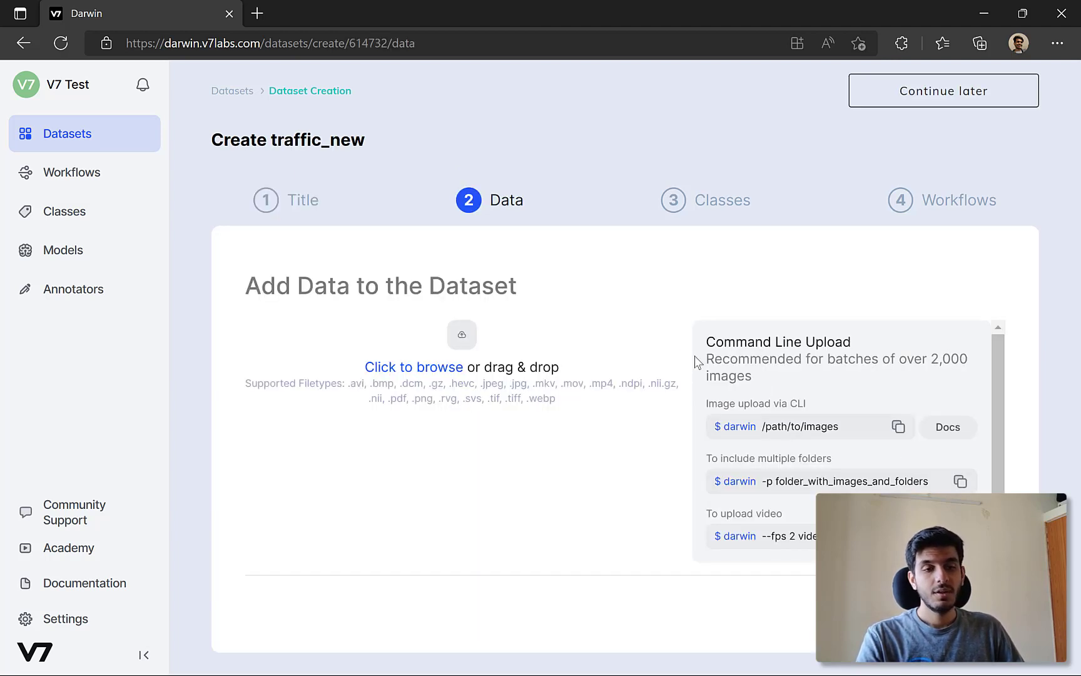
left_click(417, 367)
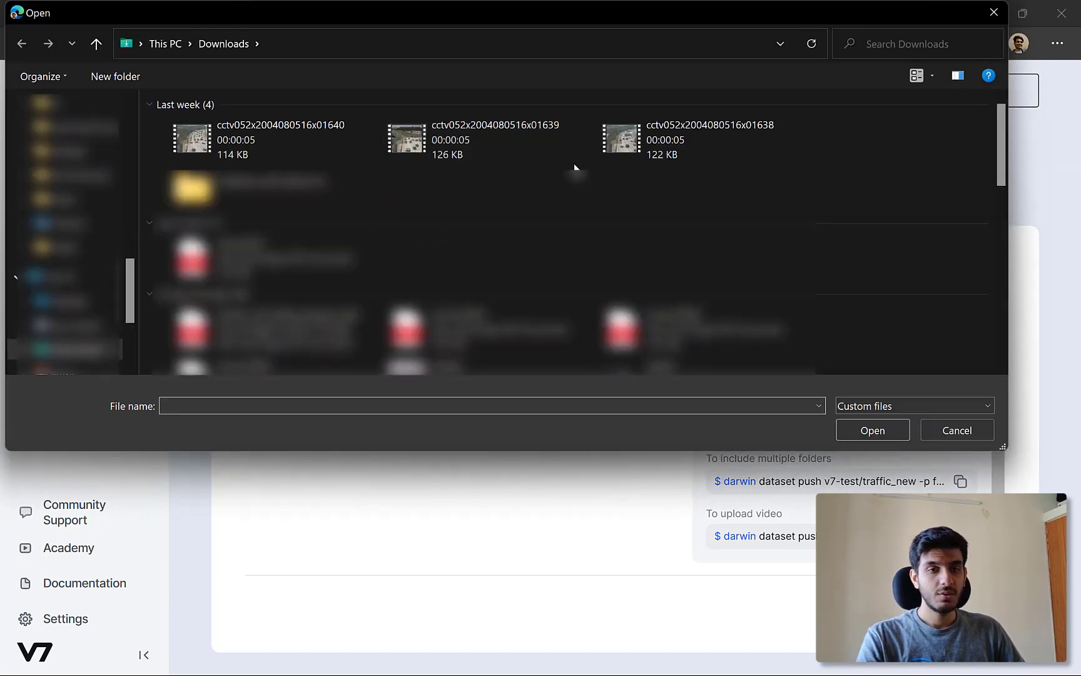
- Select the three cctv .avi video files and add them to the upload
left_click(585, 150)
left_click(313, 143, "shift")
left_click(860, 432)
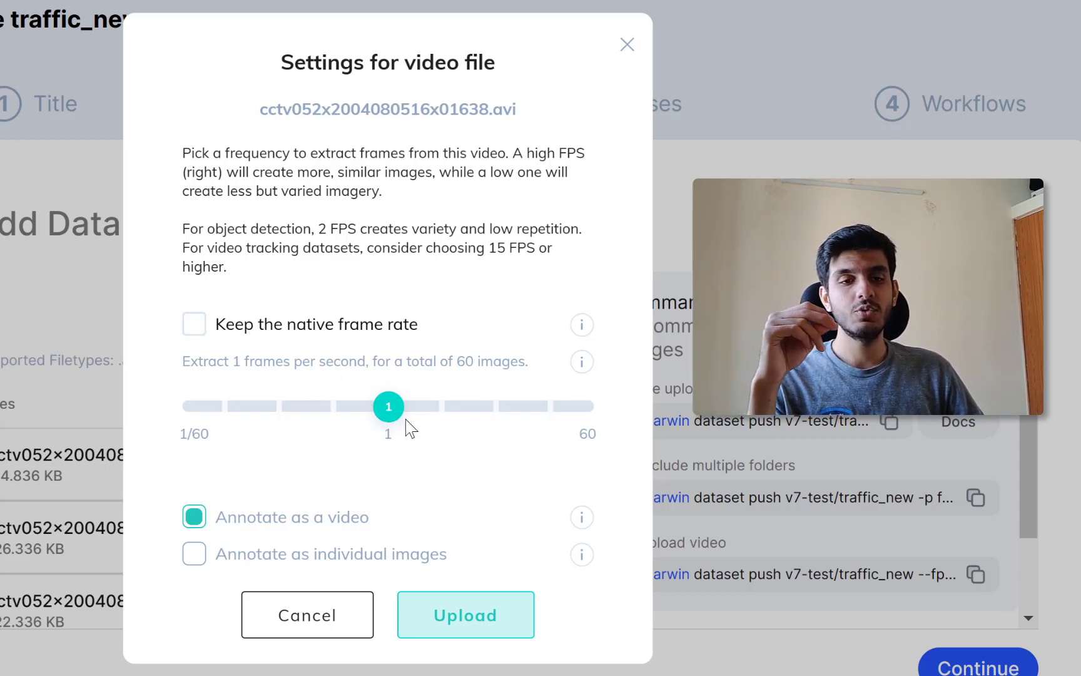
- Set 15 FPS, keep 'Annotate as a video', and upload the 01638, 01639 and 01640 clips
left_click_drag(387, 401, 438, 430)
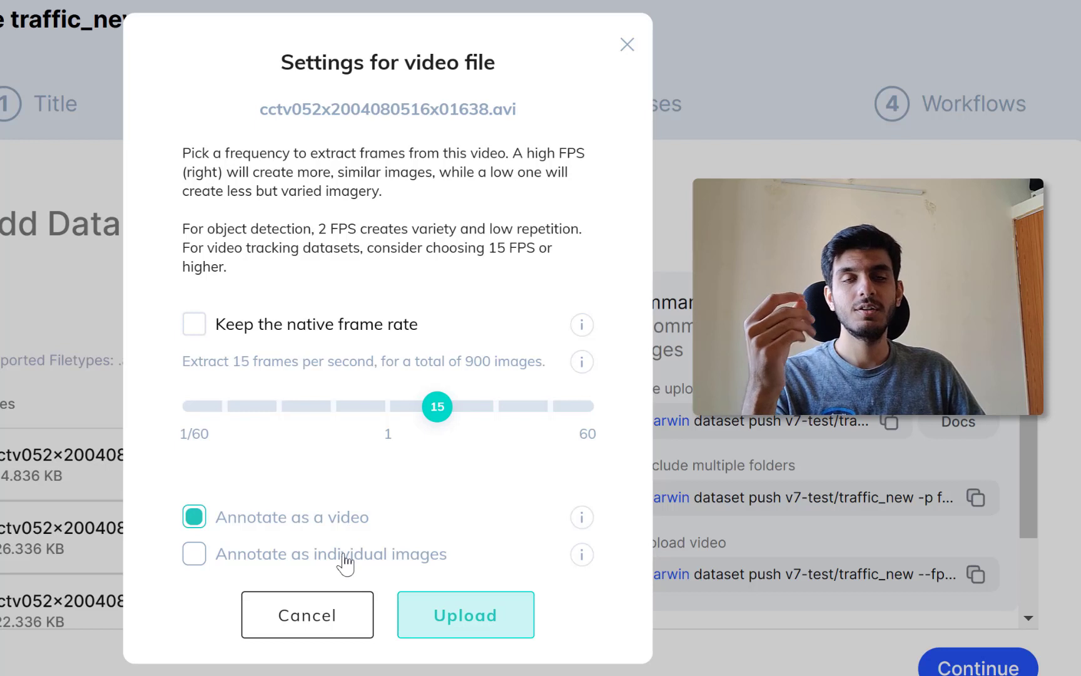
left_click(214, 563)
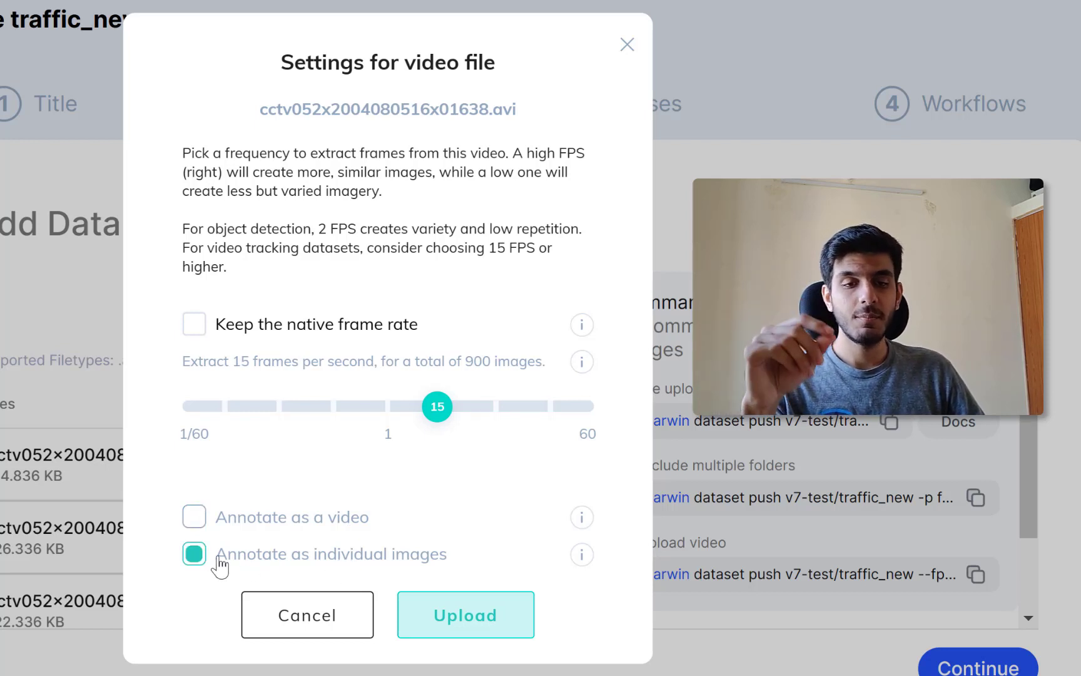
left_click(255, 514)
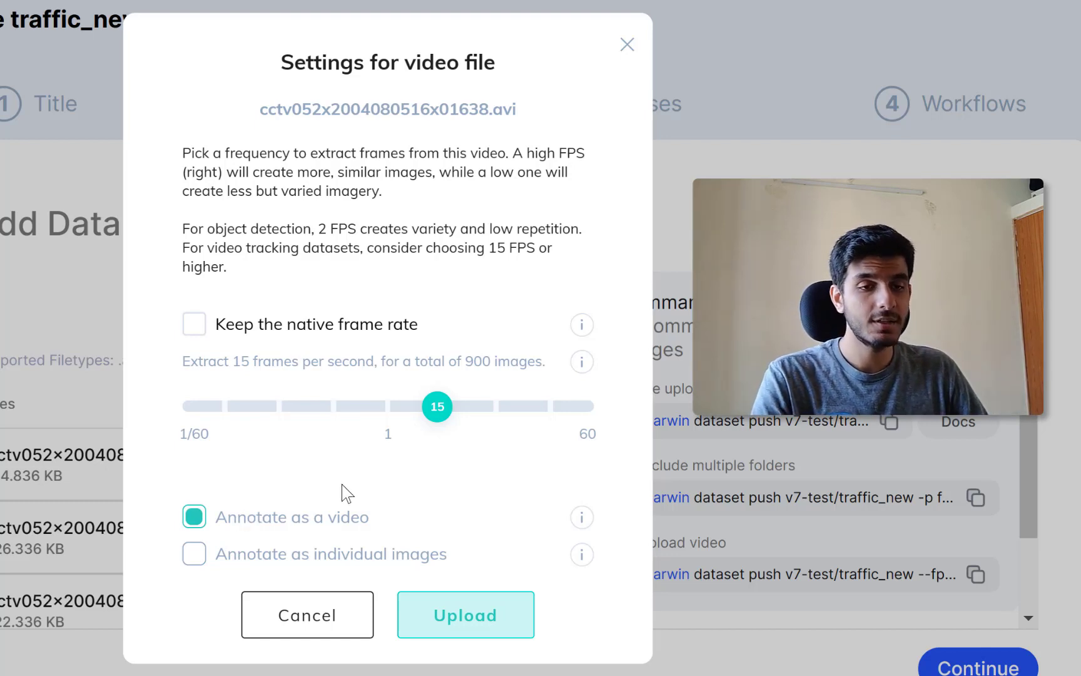
left_click(466, 615)
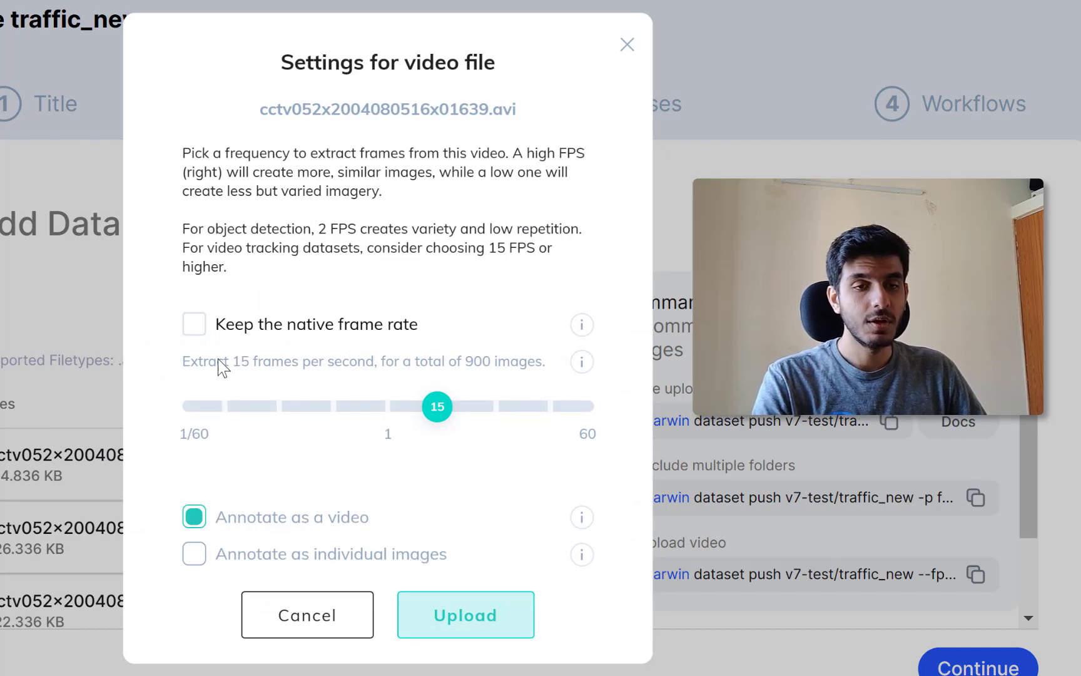
left_click(458, 614)
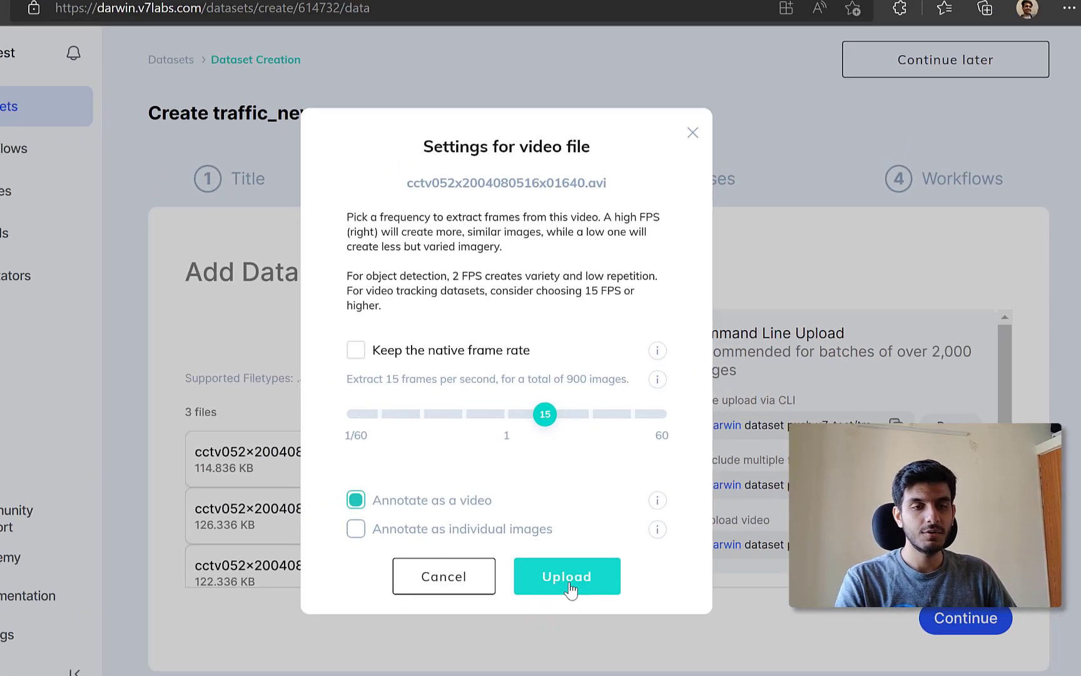
left_click(504, 619)
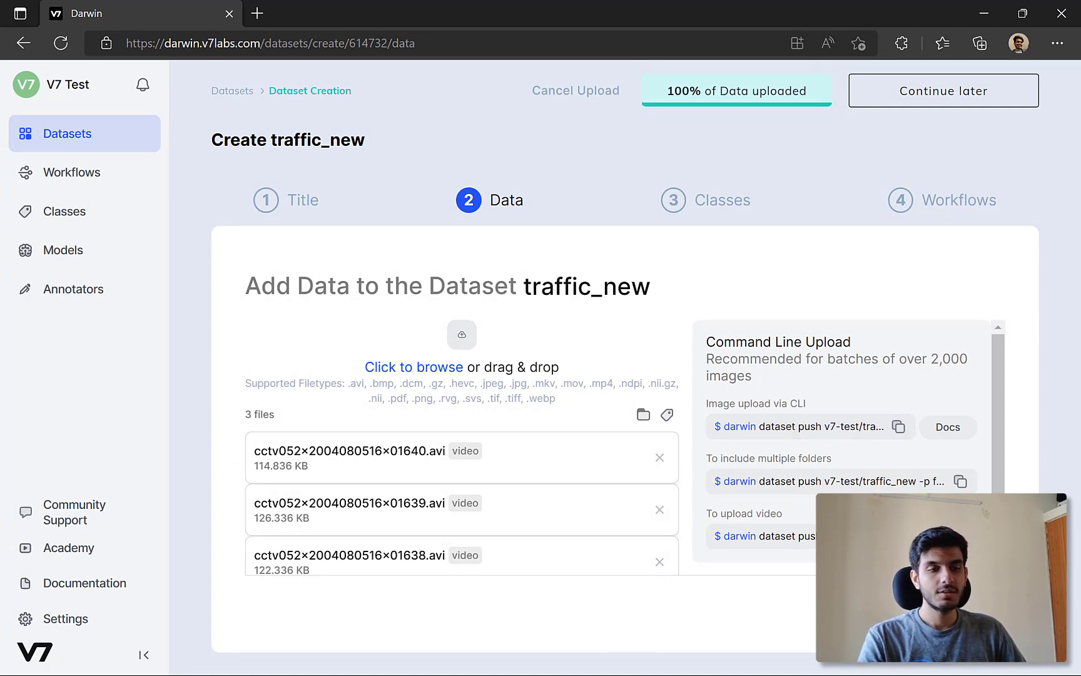
- Continue to step 3 Classes and scroll through the dataset instructions and classes panel
left_click(714, 212)
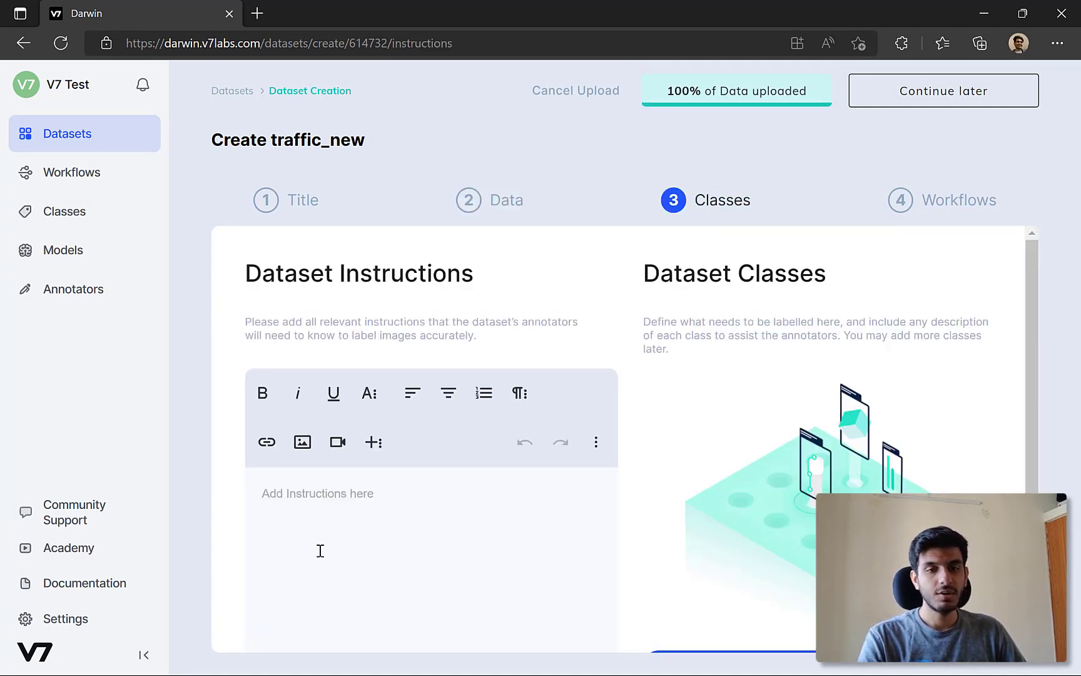
scroll(769, 349, "down", 2)
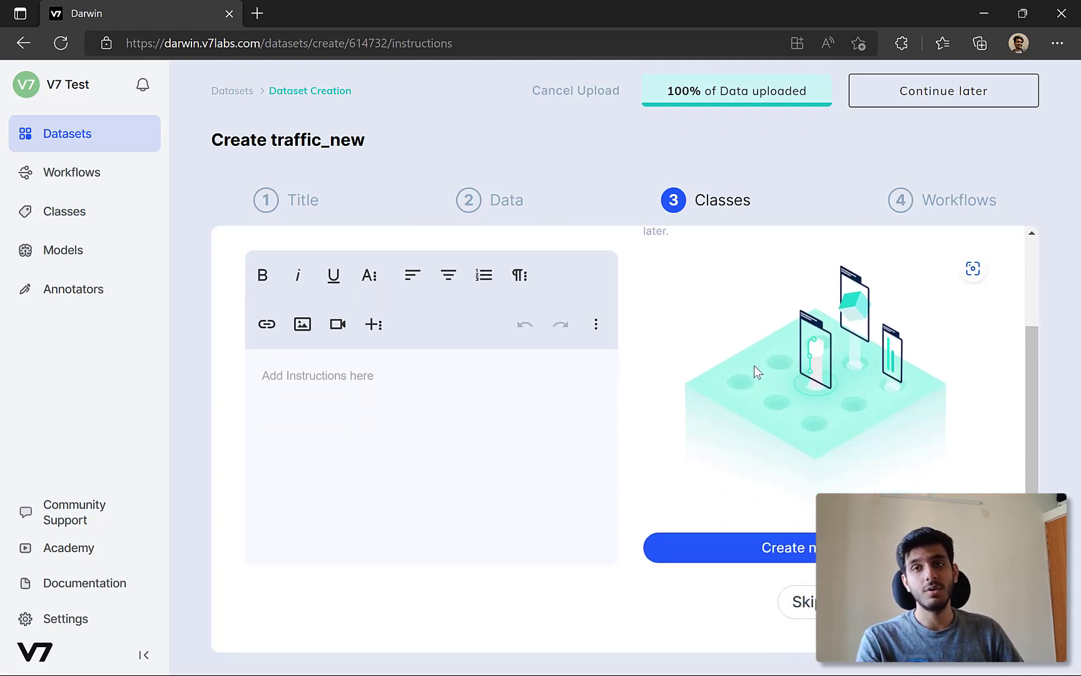
scroll(800, 500, "up", 2)
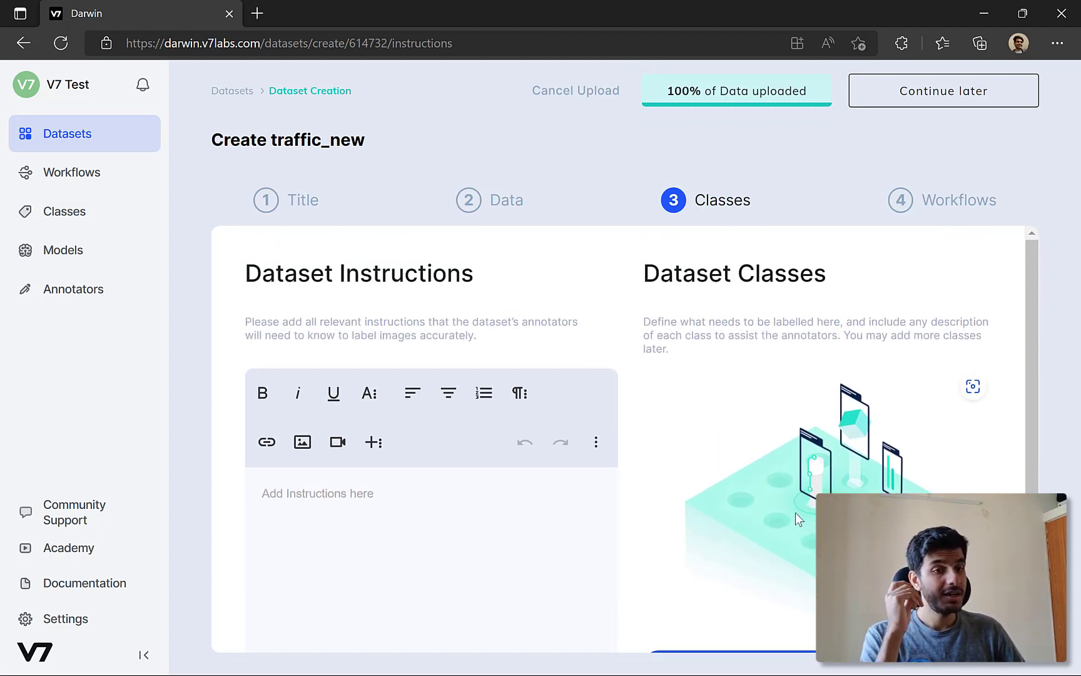
scroll(791, 519, "down", 1)
- Cancel the new-class form, skip the Classes step, and pick the Basic workflow template
left_click(782, 619)
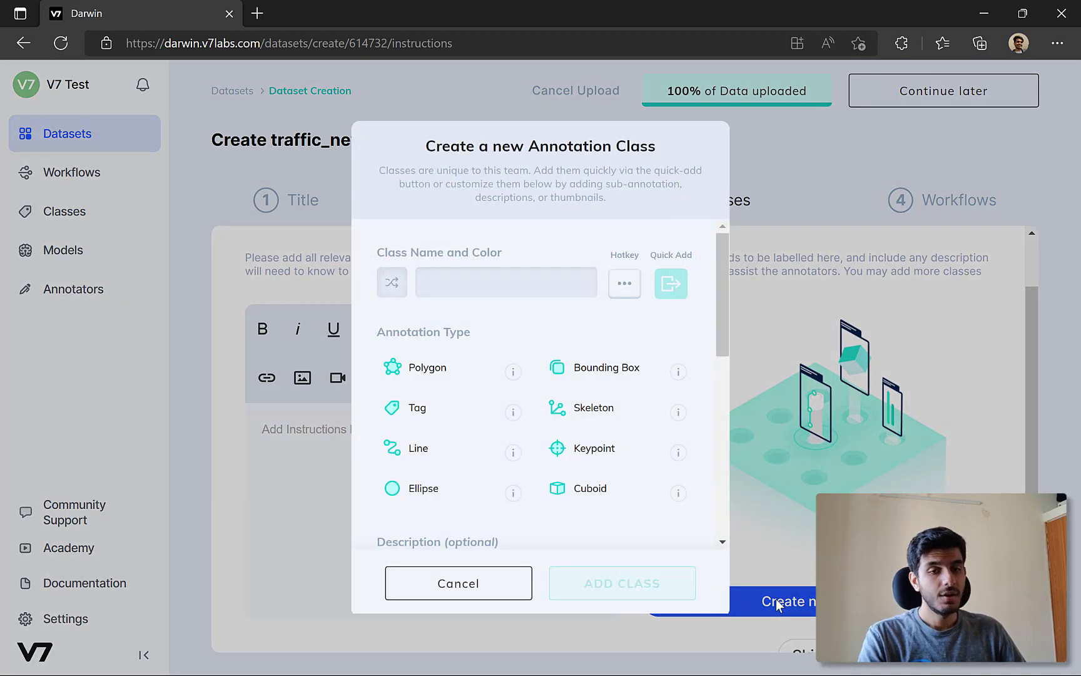
left_click(510, 572)
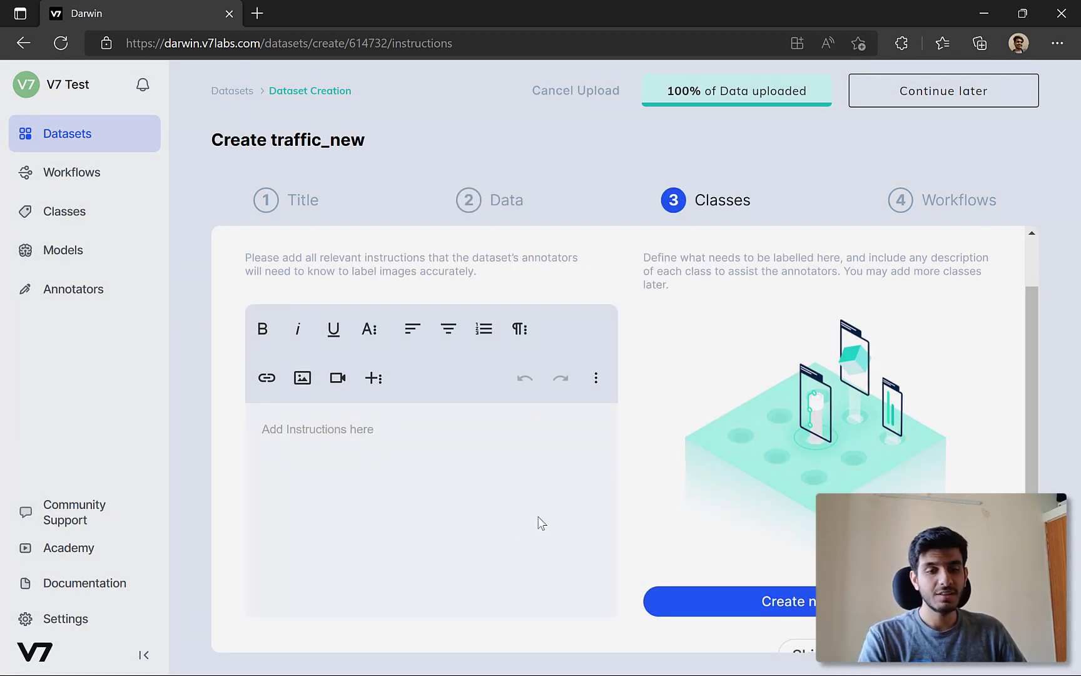
scroll(628, 464, "down", 1)
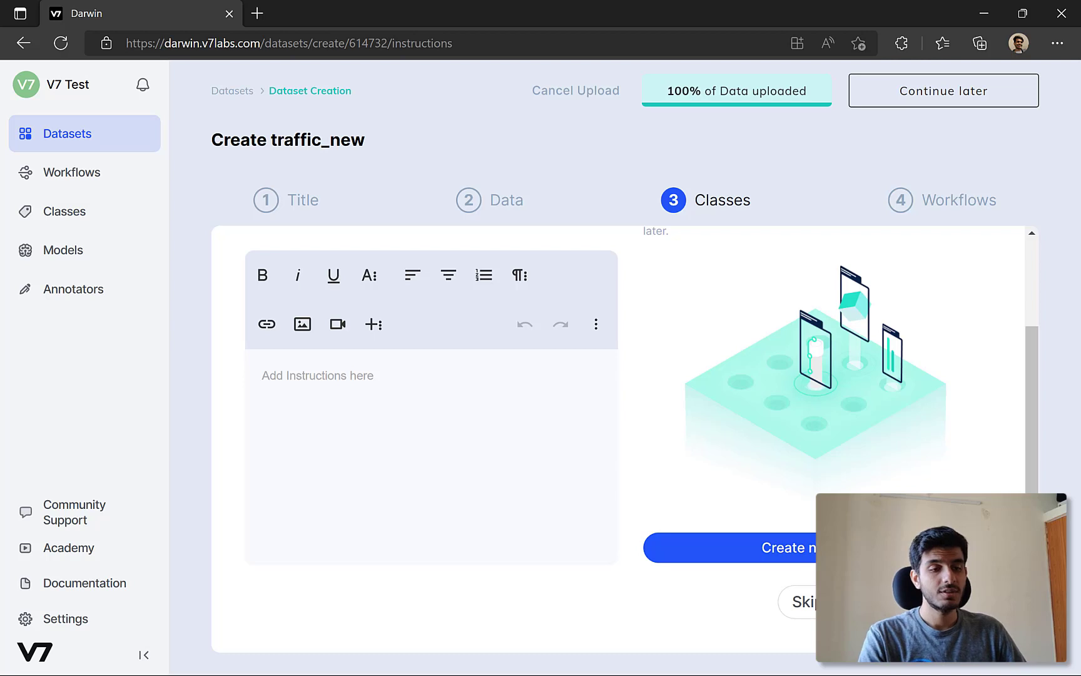
left_click(826, 601)
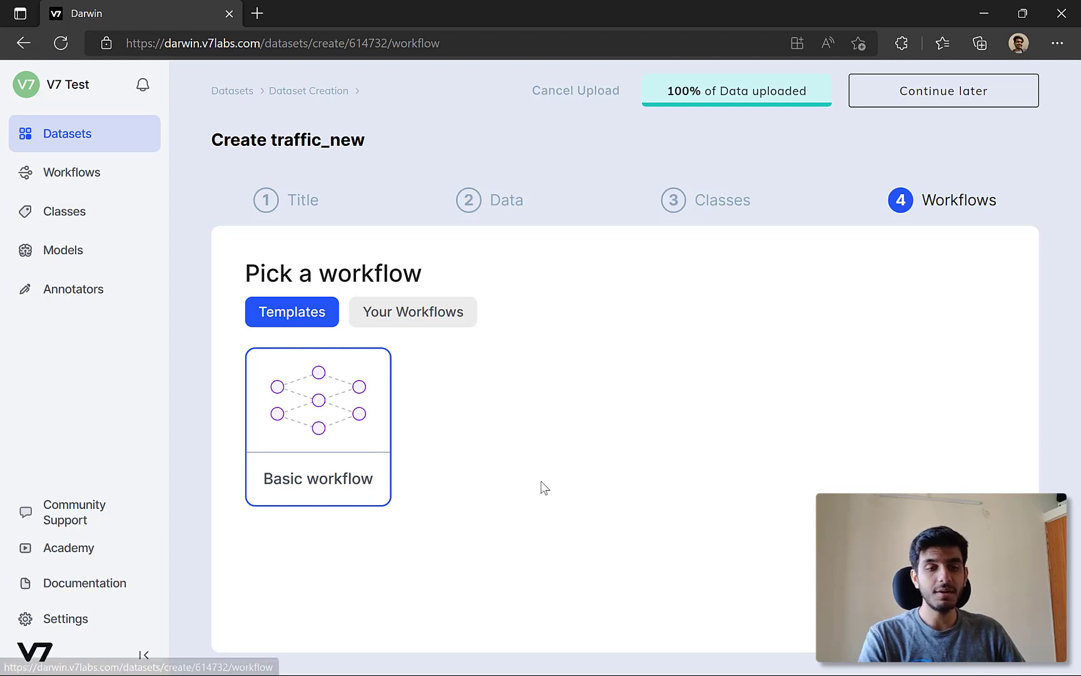
left_click(333, 352)
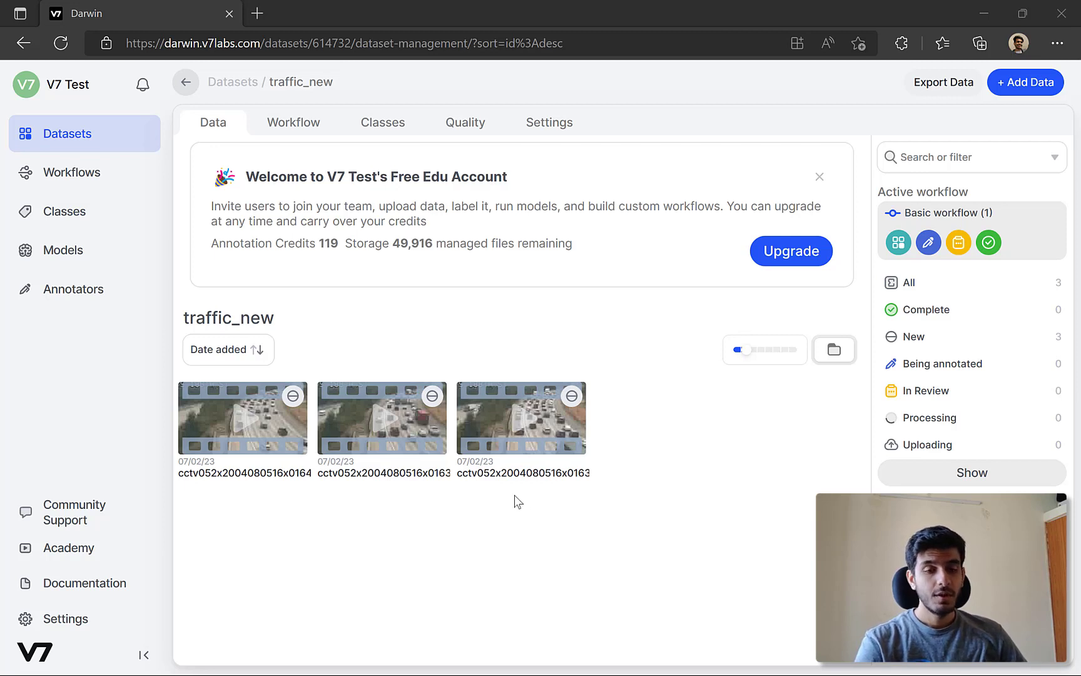
- Open the first video, advance to item 2/3, scrub its frames, then return to frame 1
left_click(238, 422)
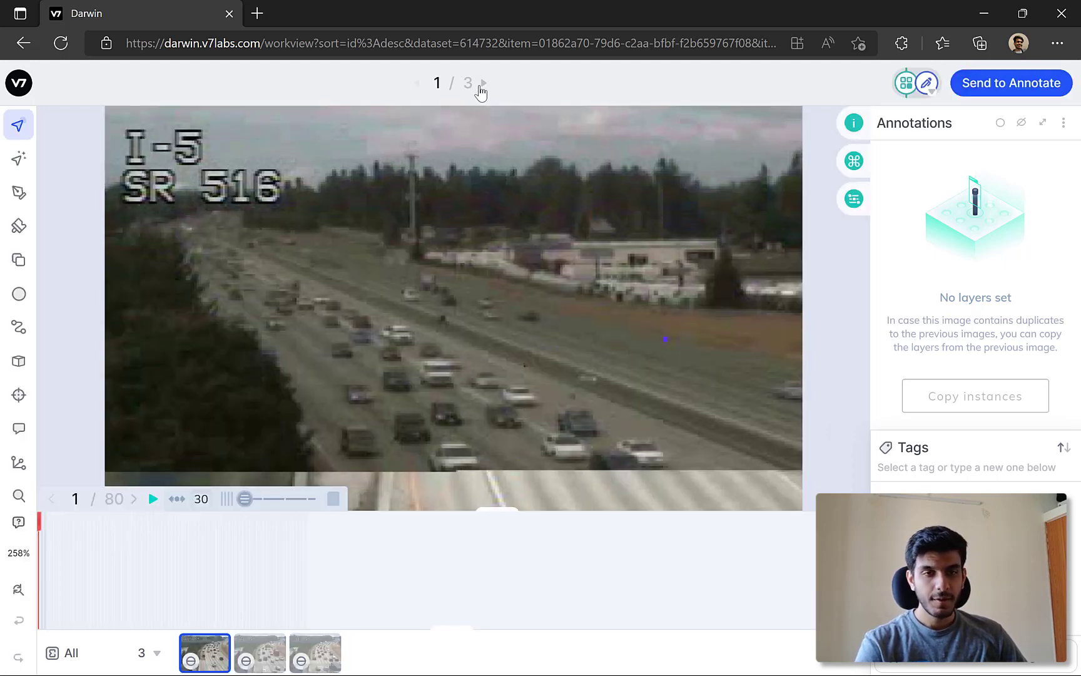
left_click(482, 85)
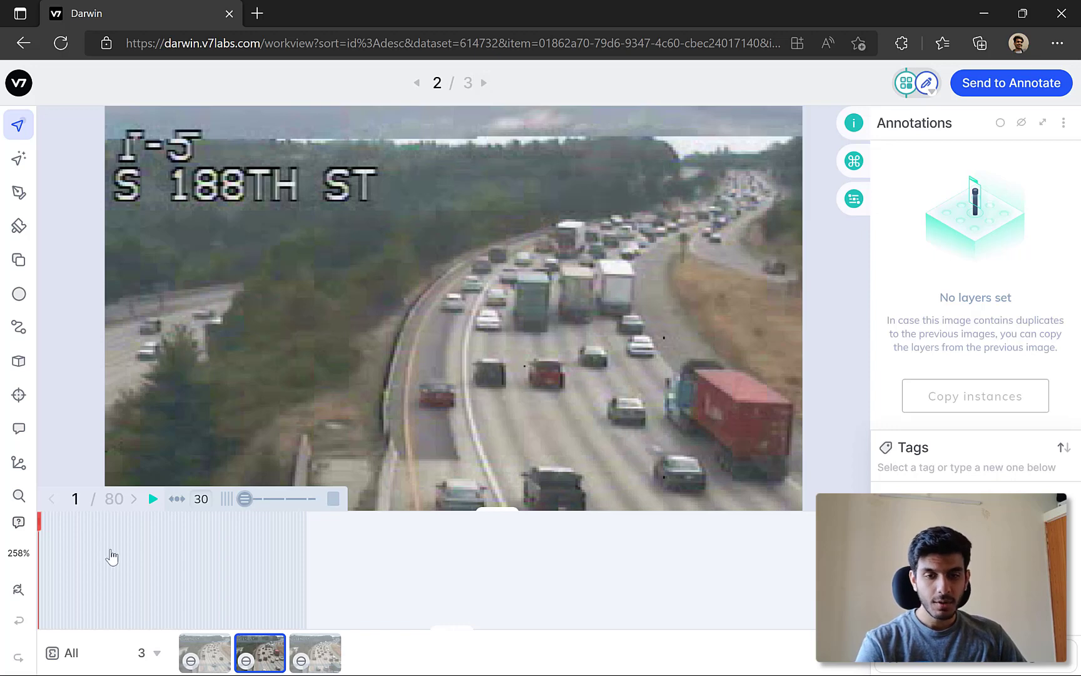
mouse_move(48, 532)
left_mouse_down()
mouse_move(168, 535)
mouse_move(38, 539)
mouse_move(251, 552)
mouse_move(34, 546)
left_mouse_up()
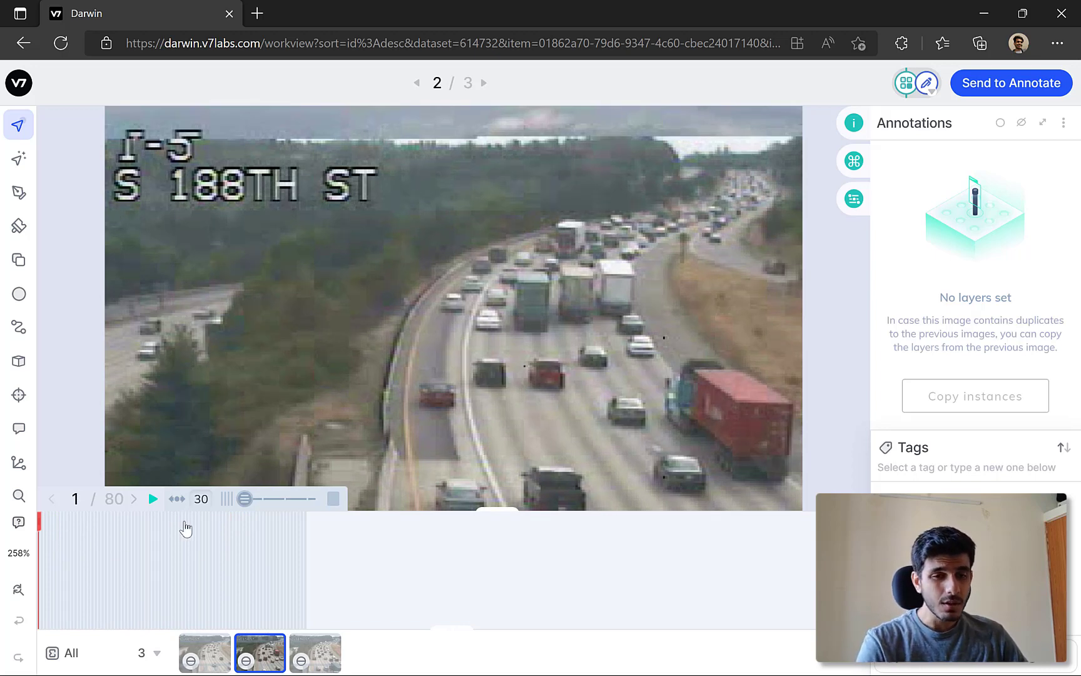
left_click_drag(65, 535, 113, 536)
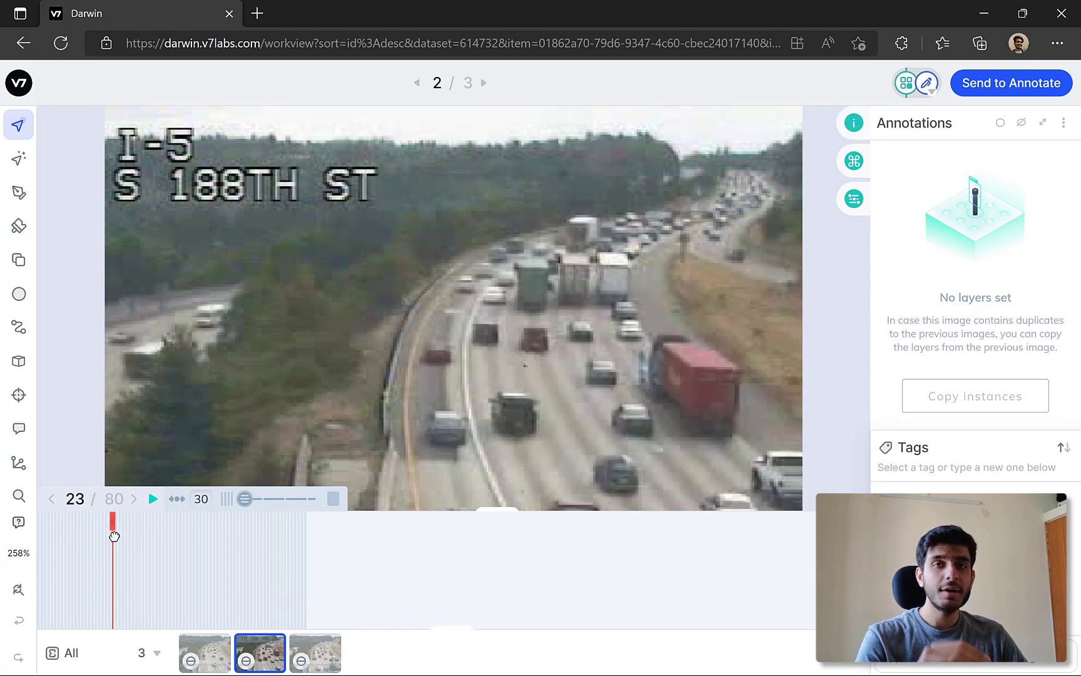
left_click_drag(113, 536, 22, 529)
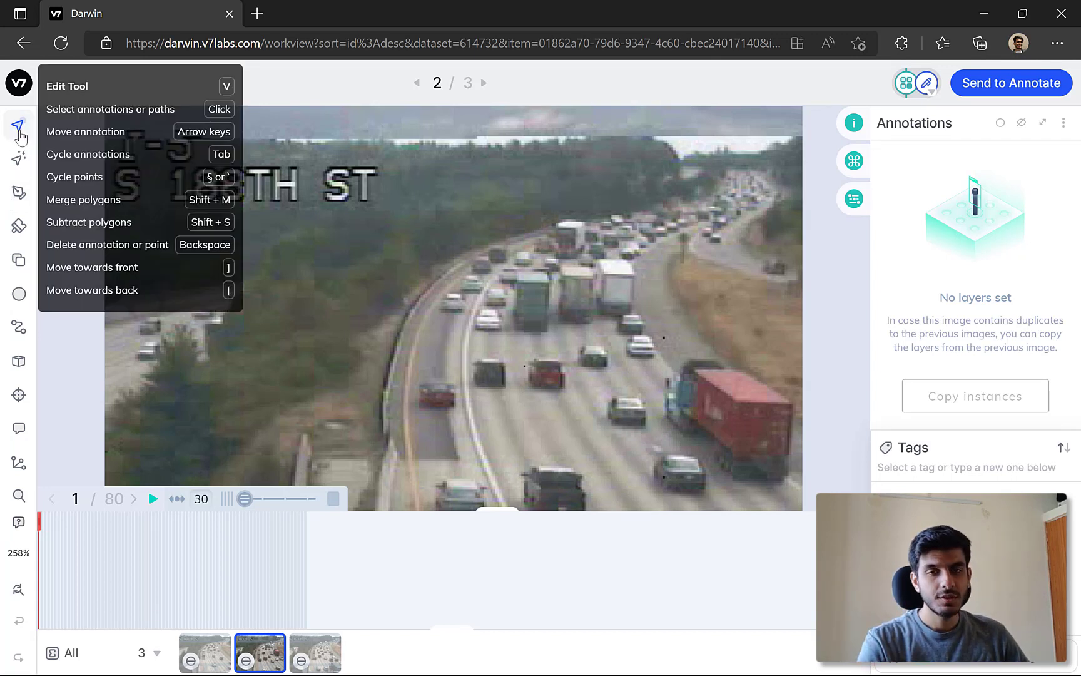
- Switch to the Polygon tool to outline vehicles on the S 188TH ST frame
mouse_move(328, 246)
left_mouse_down()
mouse_move(357, 246)
mouse_move(332, 244)
mouse_move(331, 234)
left_mouse_up()
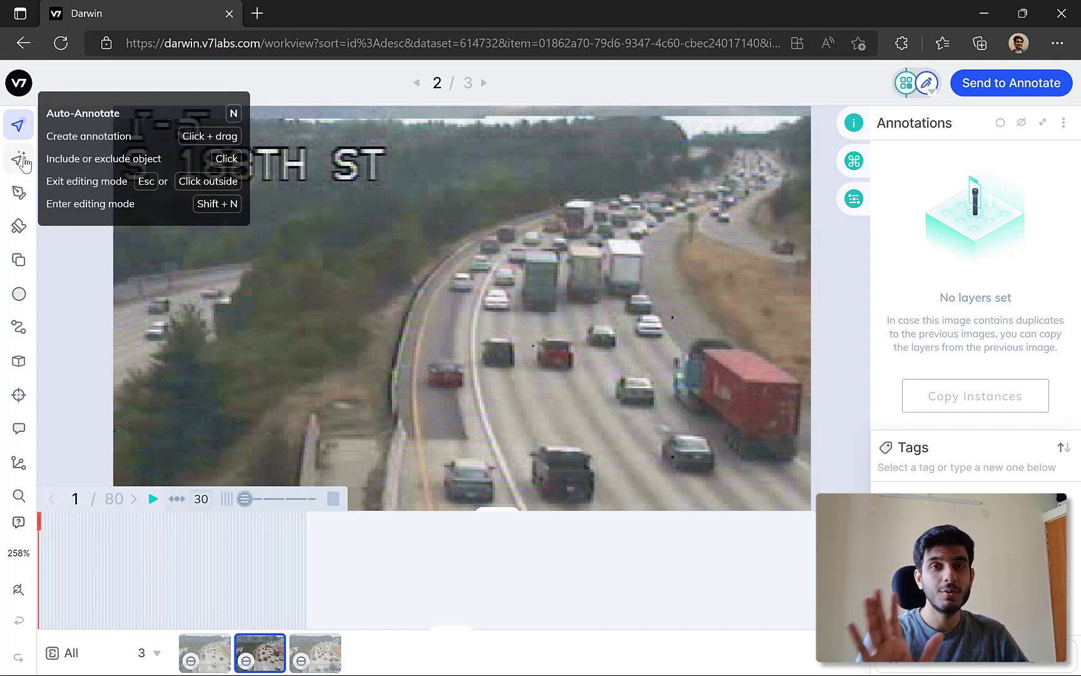
left_click(20, 195)
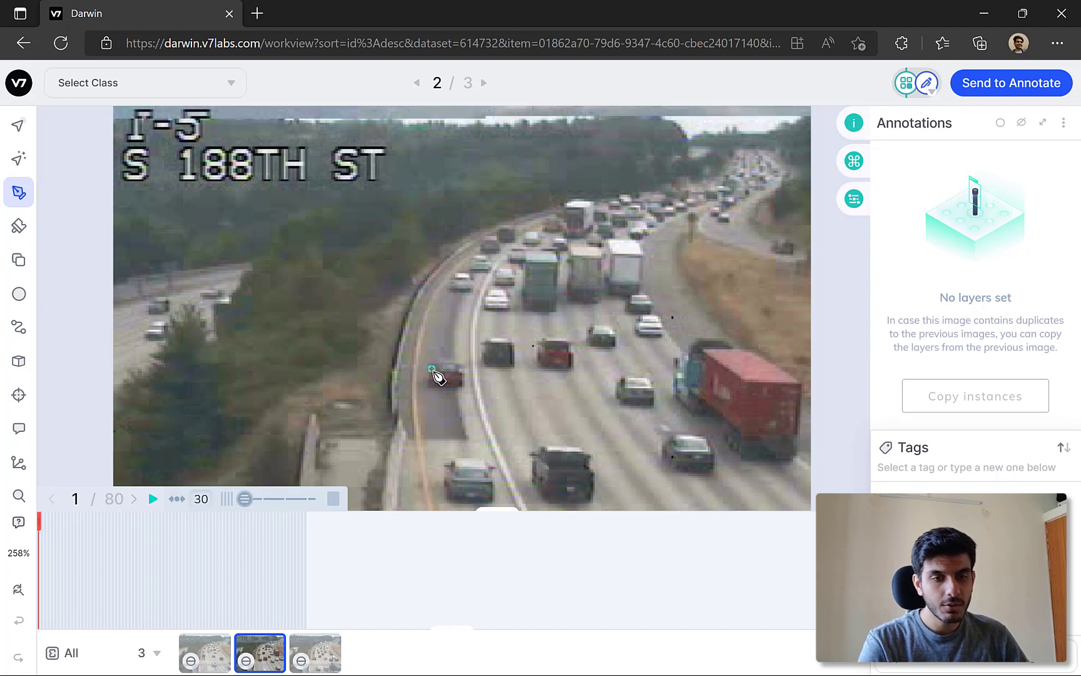
- Outline the red car in the left lane with a closed polygon, bringing up the class prompt
left_click(431, 382)
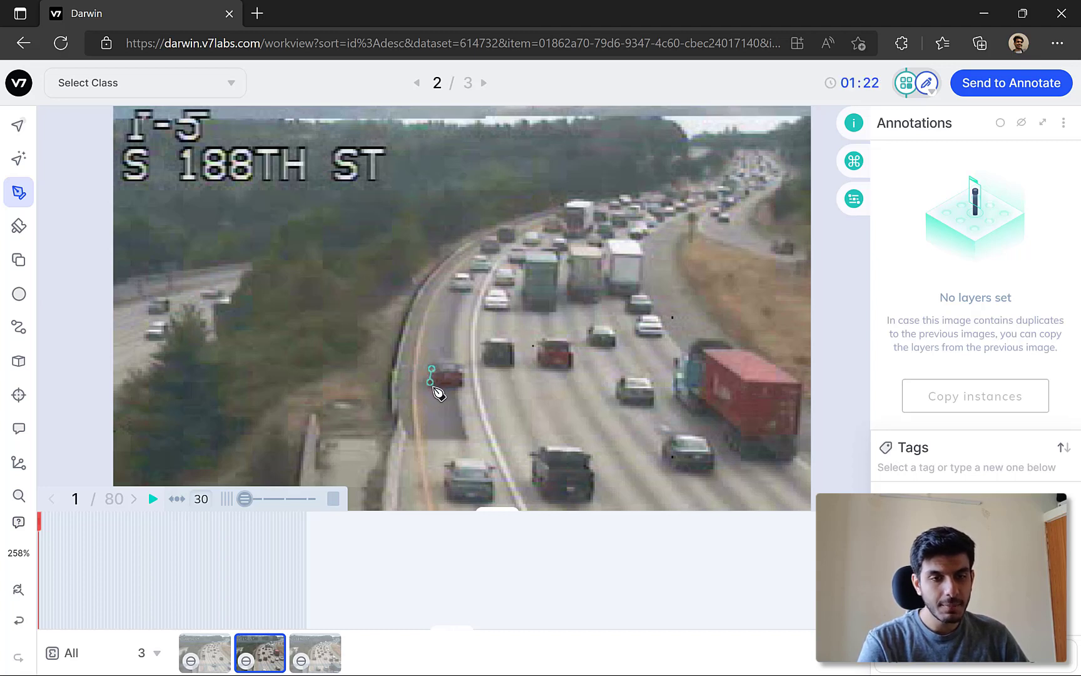
left_click(469, 380)
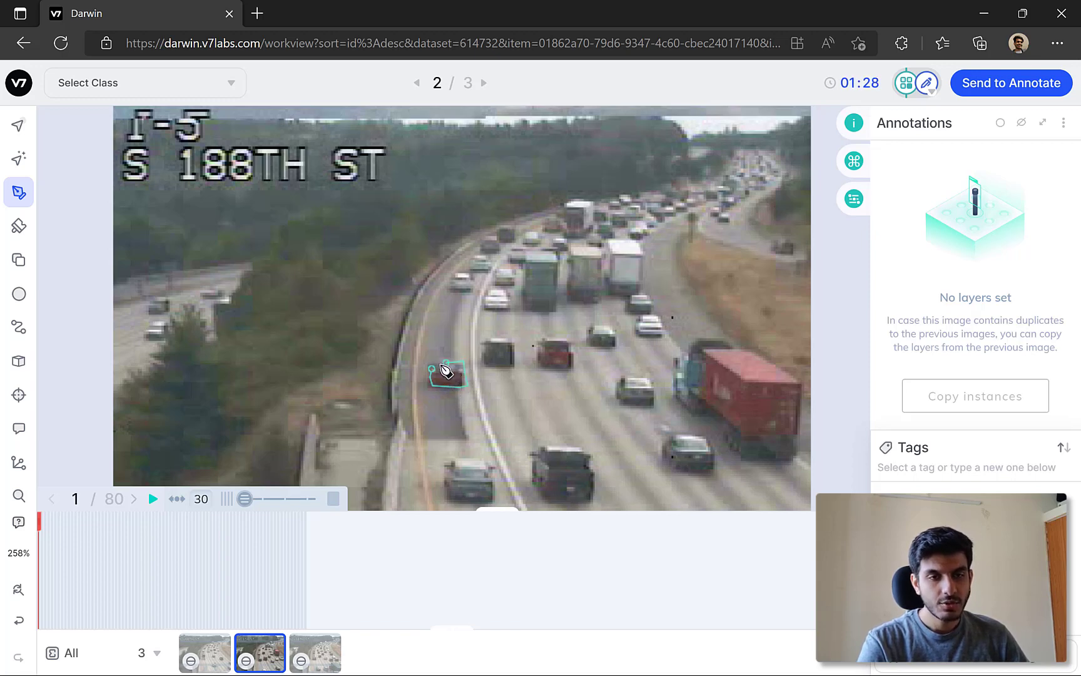
key("Return")
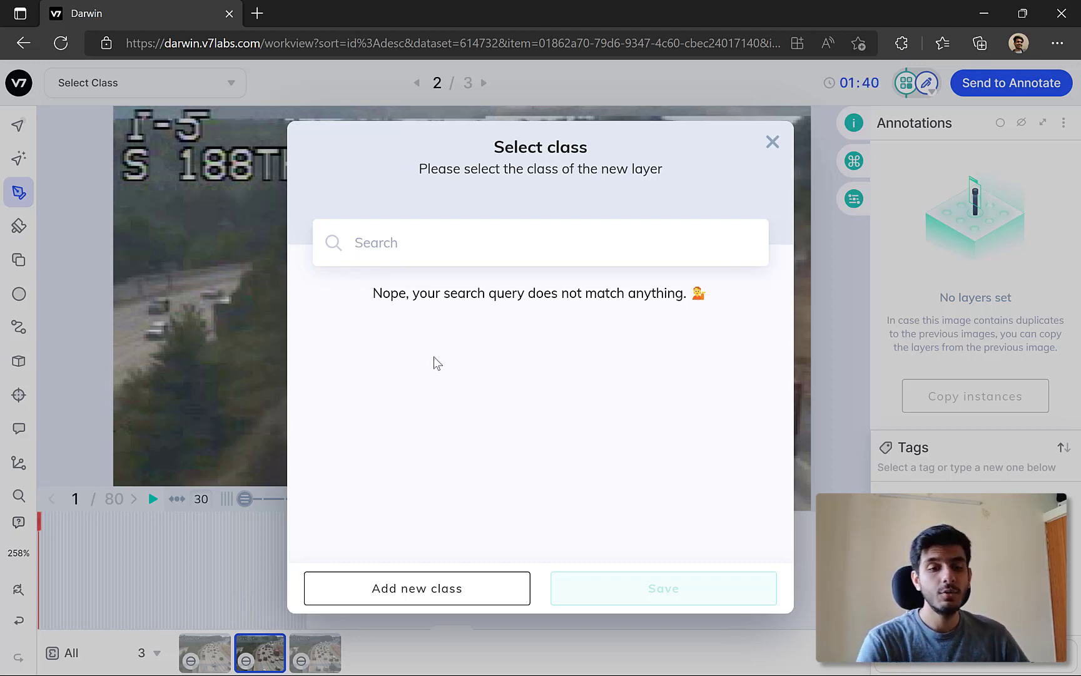
- Add a new polygon class named car_2, then close the picker and discard the red-car outline
left_click(473, 586)
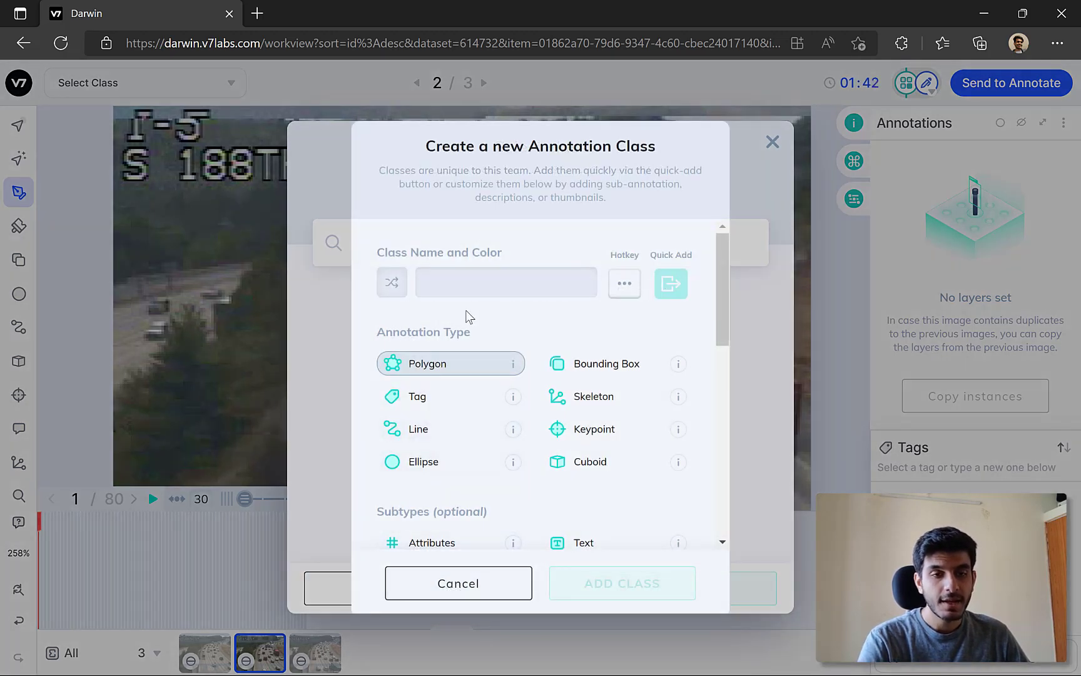
type("car")
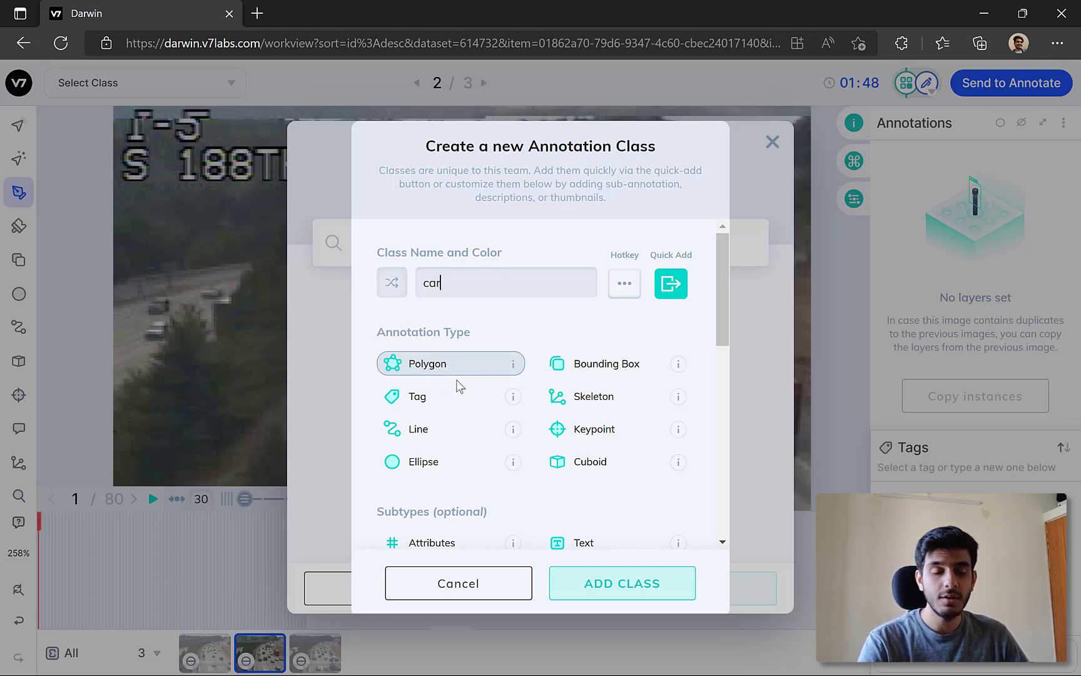
scroll(459, 381, "down", 4)
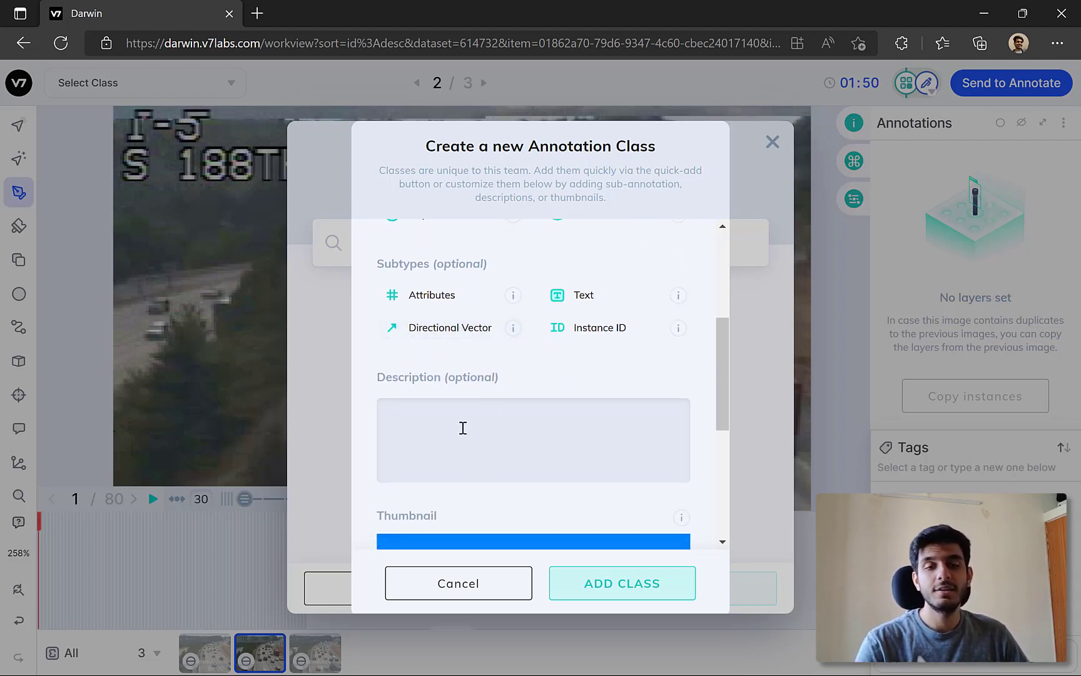
scroll(461, 429, "down", 3)
scroll(460, 428, "up", 5)
scroll(517, 428, "up", 3)
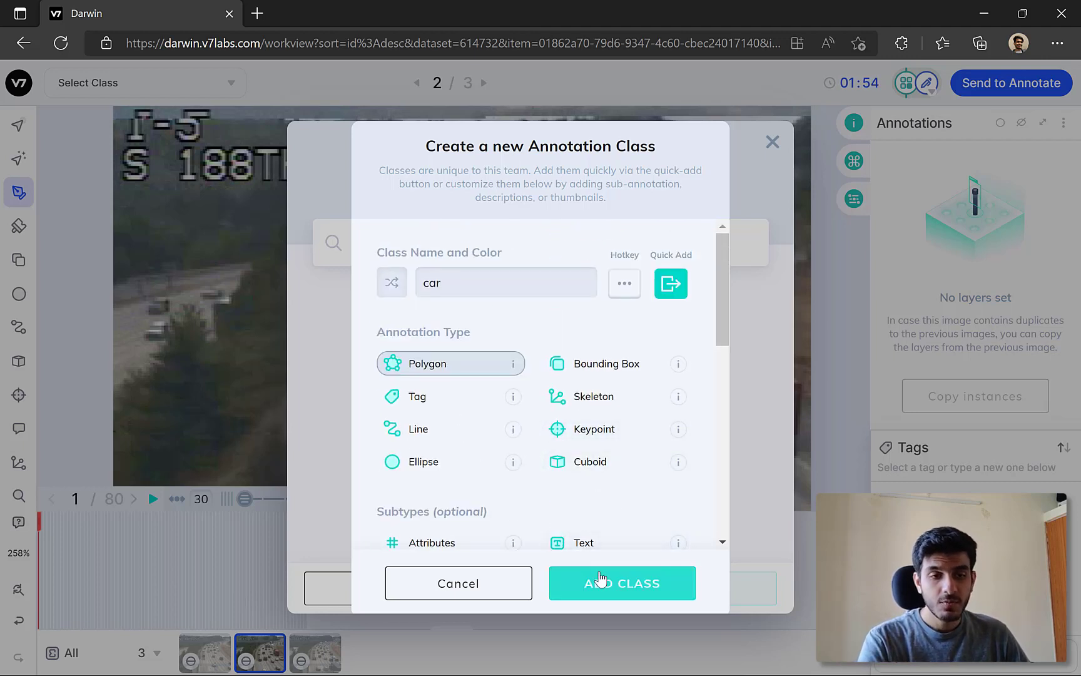
left_click(599, 578)
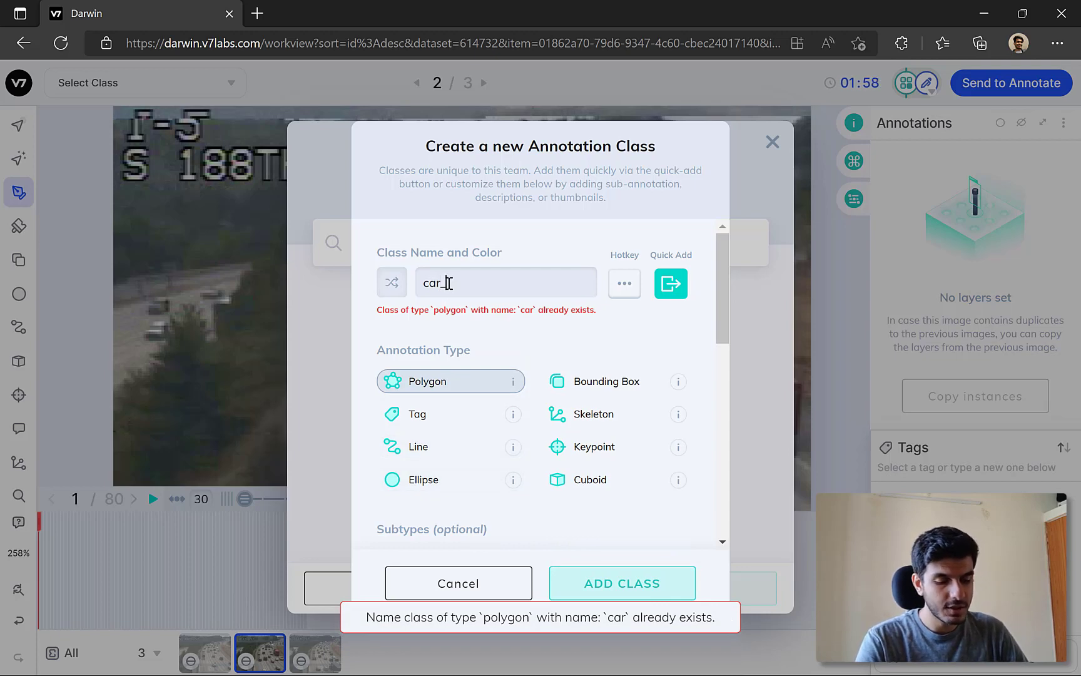
left_click(629, 587)
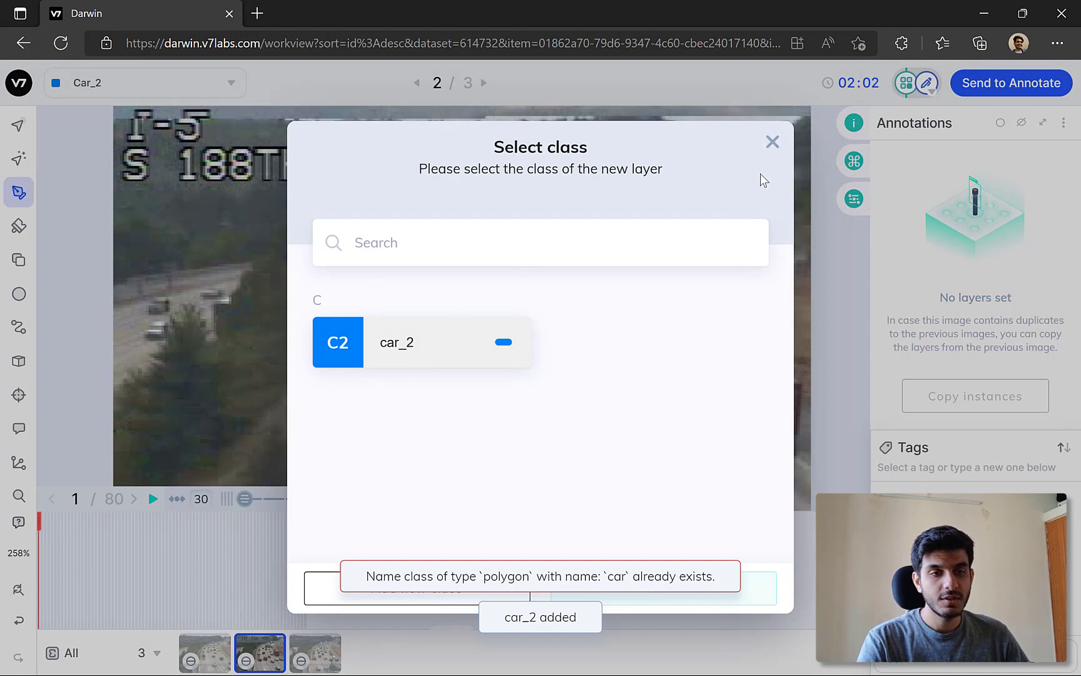
left_click(772, 142)
key("Escape")
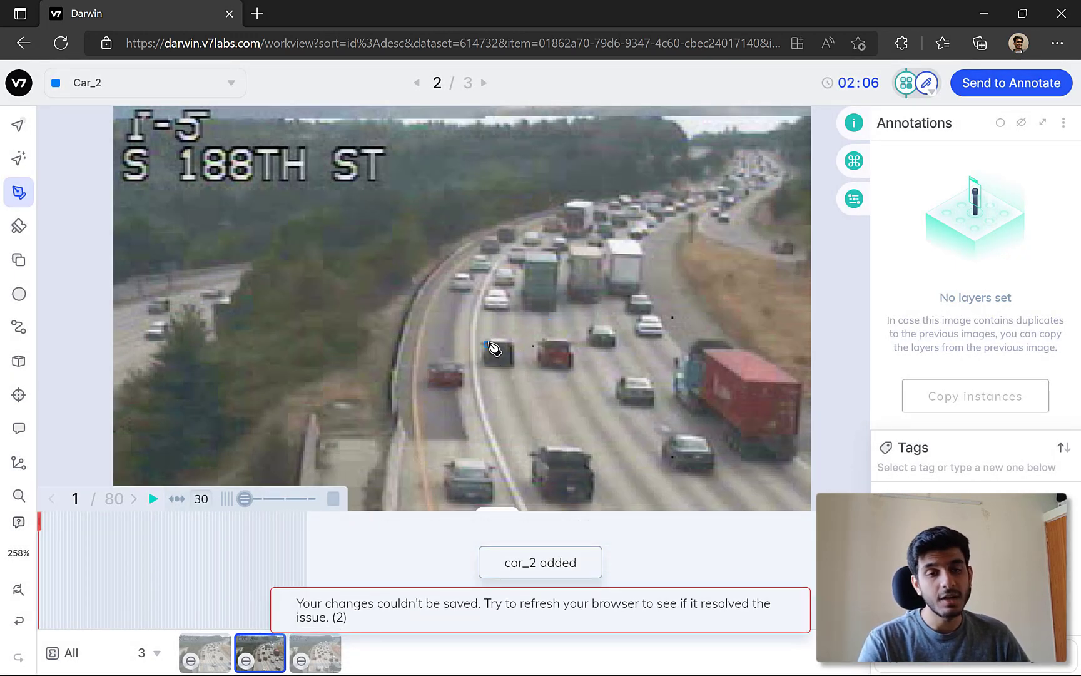
- Paint a car_2 brush annotation over the dark car in the middle lane
left_click(108, 87)
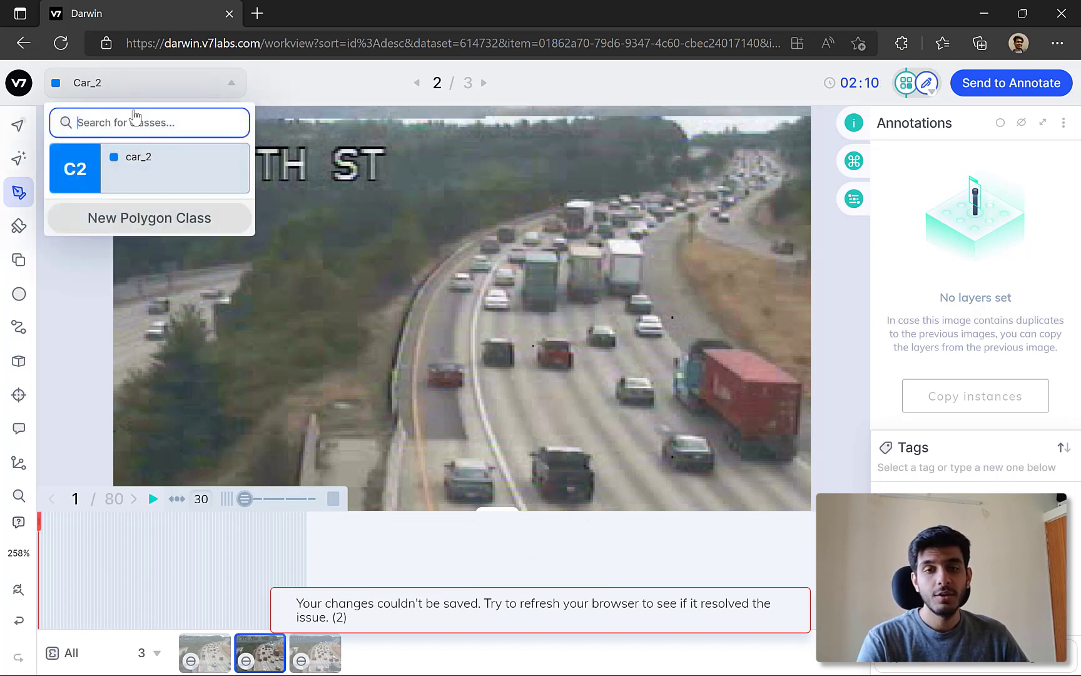
left_click(174, 88)
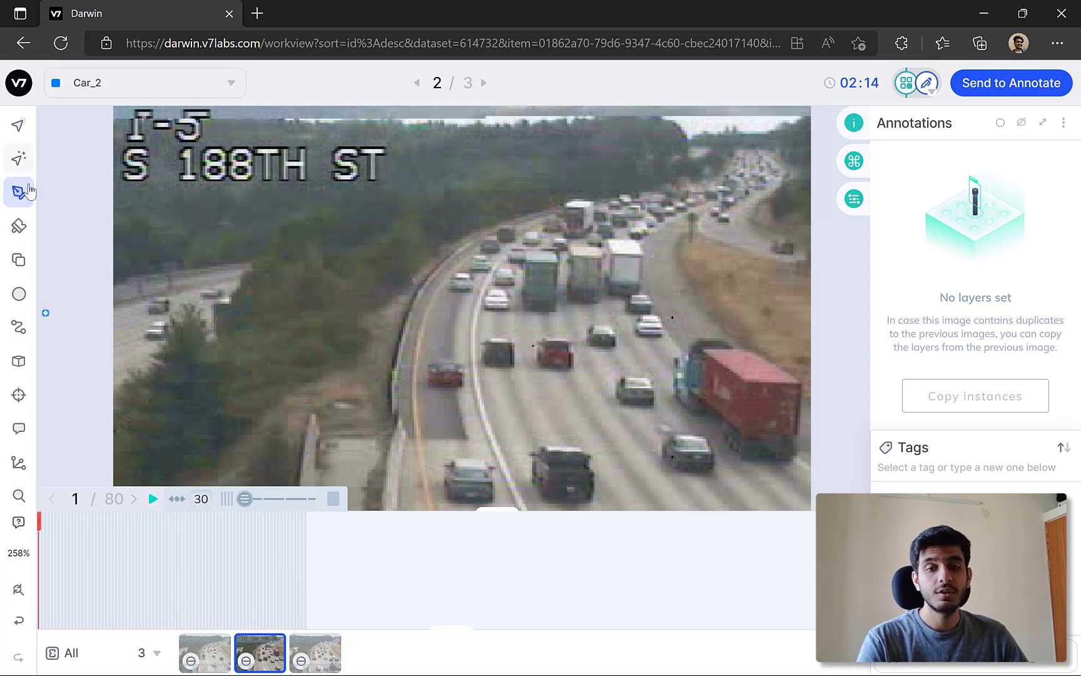
left_click(19, 226)
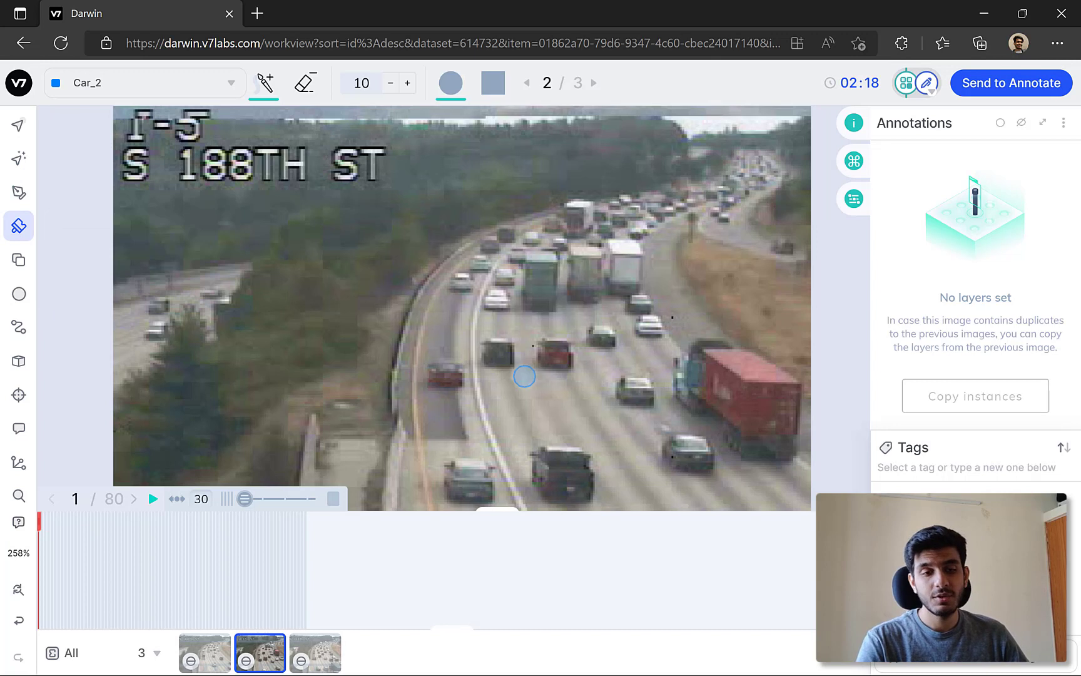
mouse_move(488, 341)
left_mouse_down()
mouse_move(510, 341)
mouse_move(501, 357)
mouse_move(518, 358)
mouse_move(496, 359)
left_mouse_up()
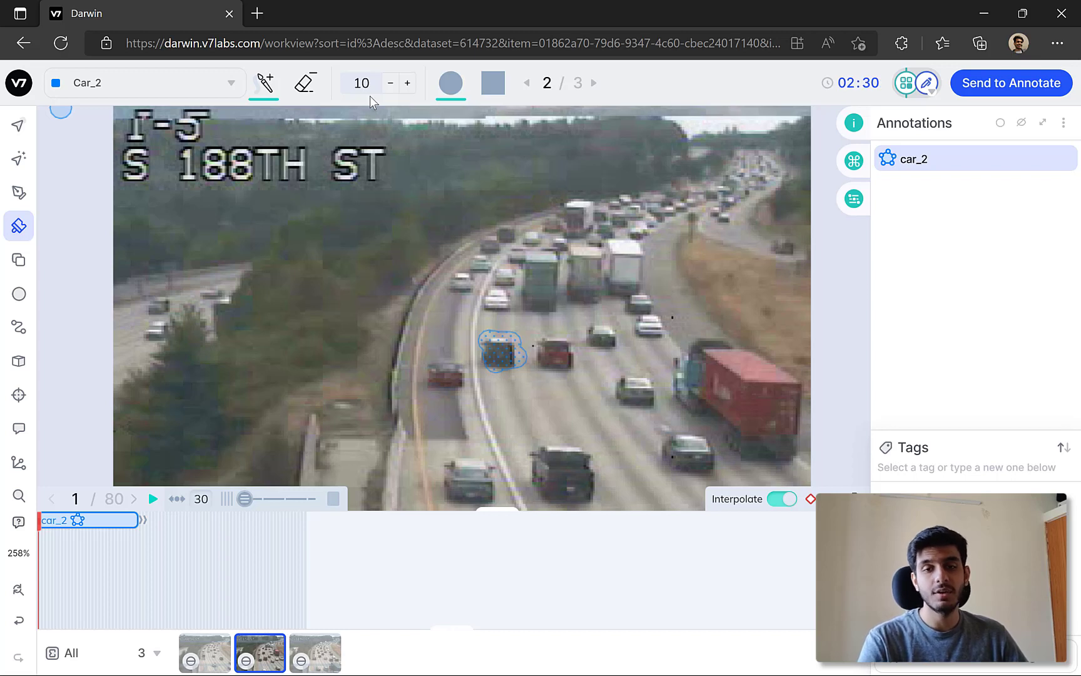
- Draw a bounding box around the red car in the left lane
left_click(18, 262)
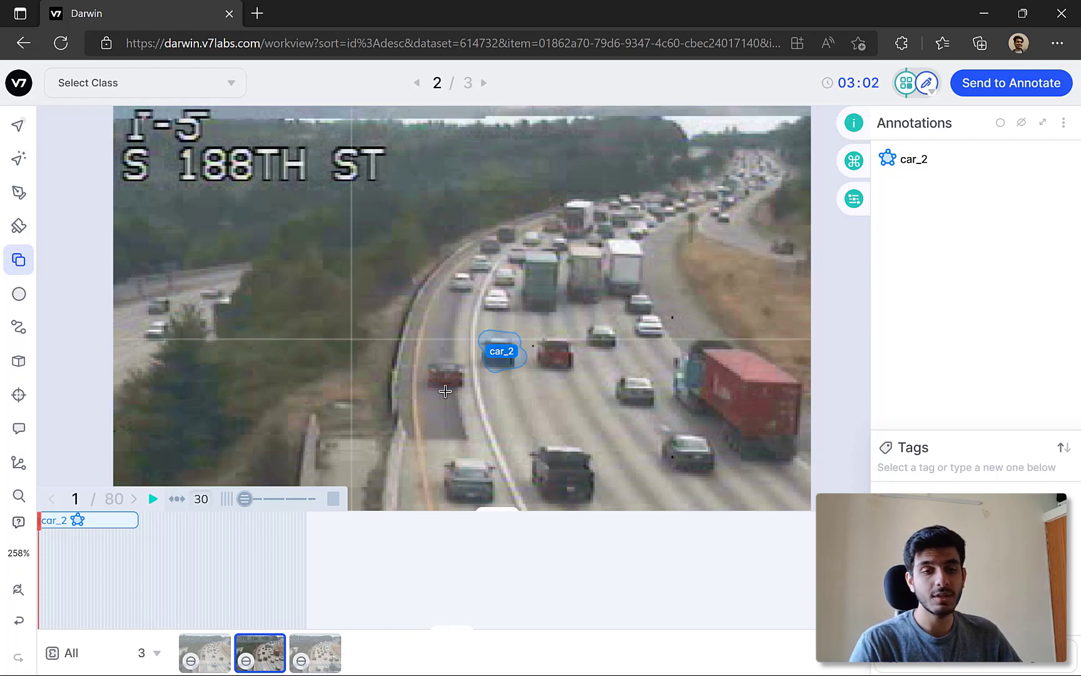
left_click_drag(415, 346, 467, 396)
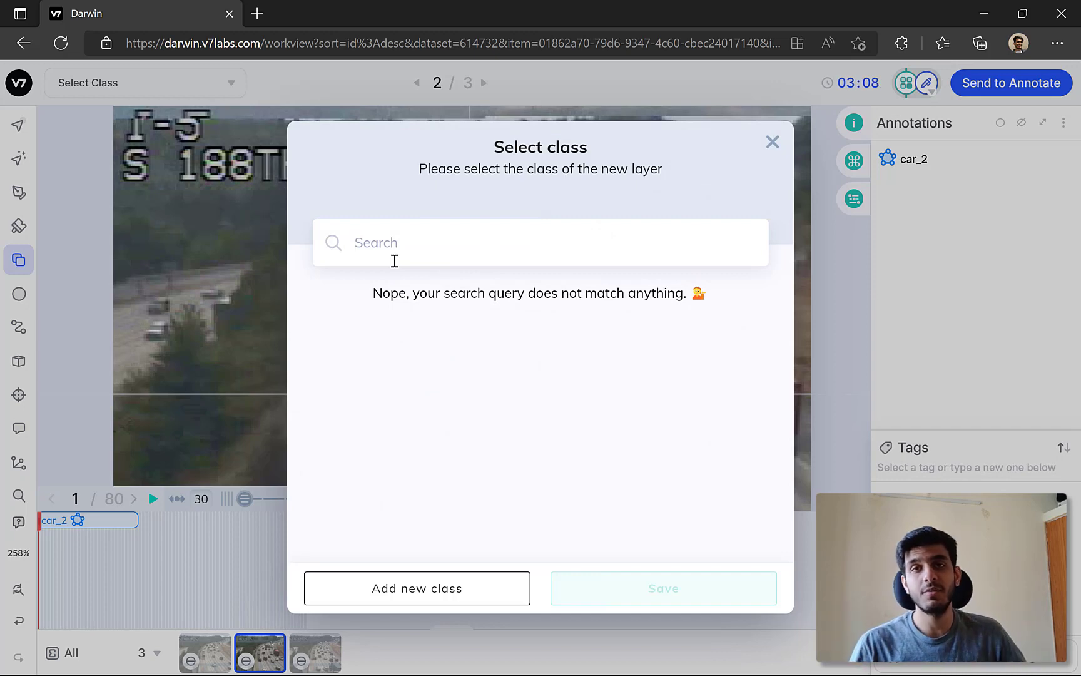
- Delete the car_2 annotation from the timeline and draw a fresh box around the red car
left_click(772, 144)
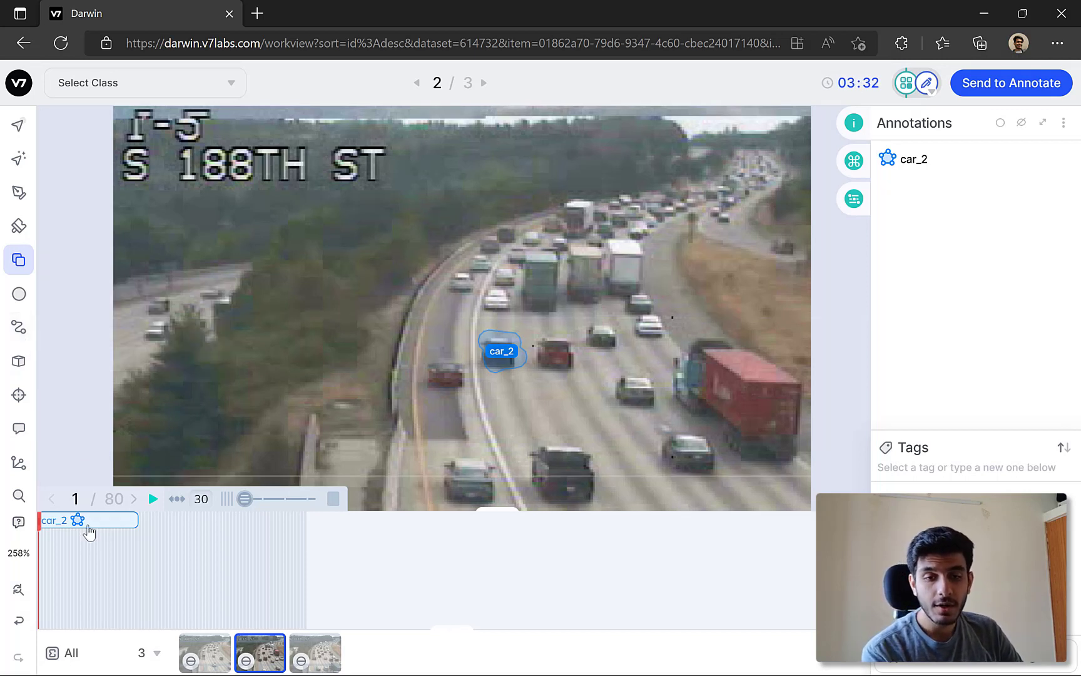
left_click_drag(89, 531, 93, 531)
key("Delete")
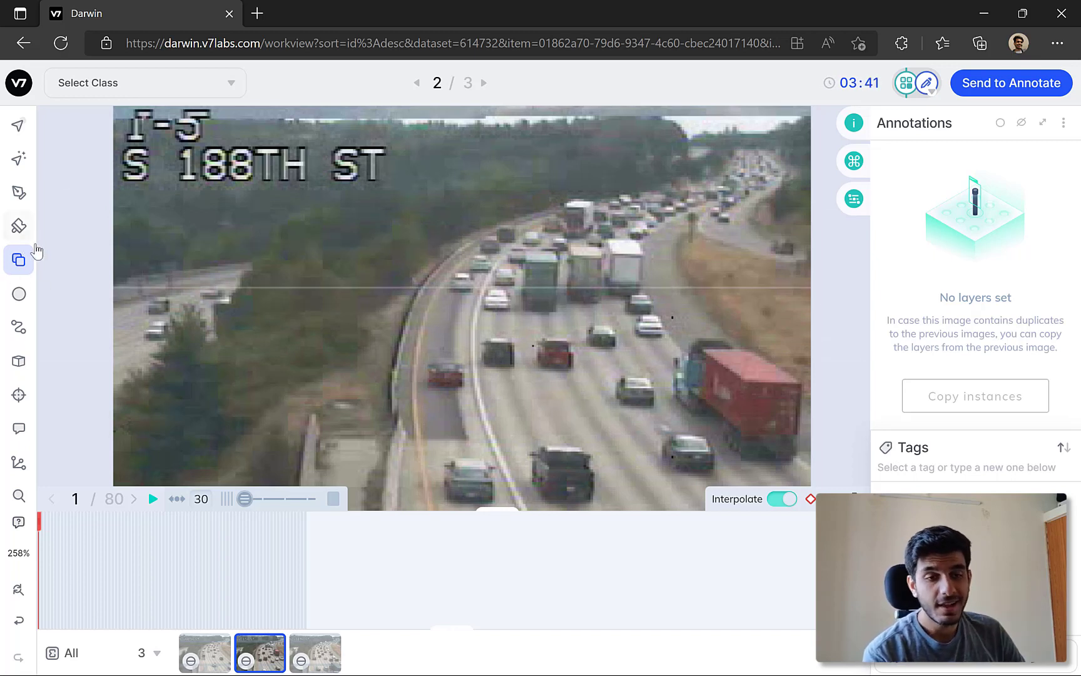
left_click_drag(429, 356, 471, 393)
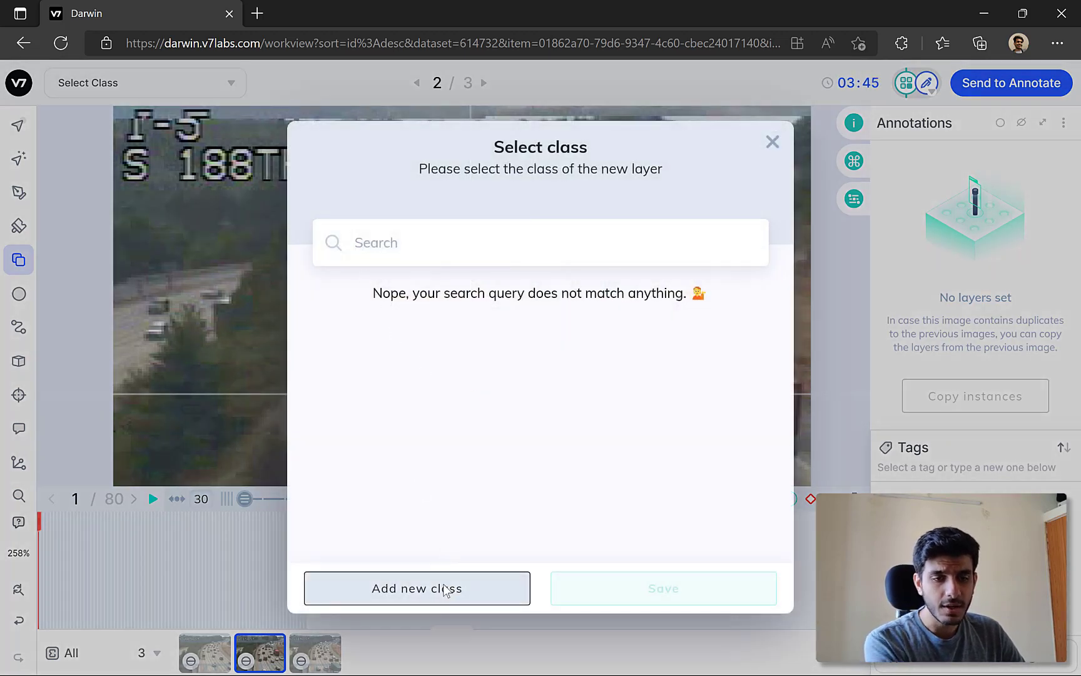
- Create a Bounding Box class named car
left_click(446, 589)
left_click(479, 291)
type("d")
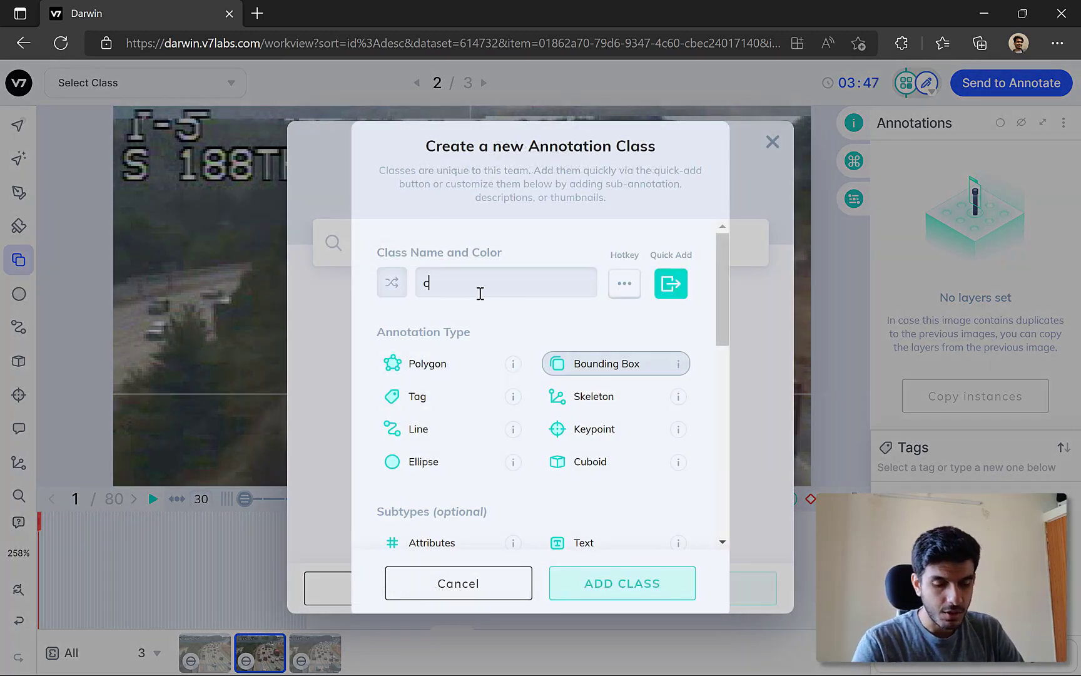
left_click(624, 591)
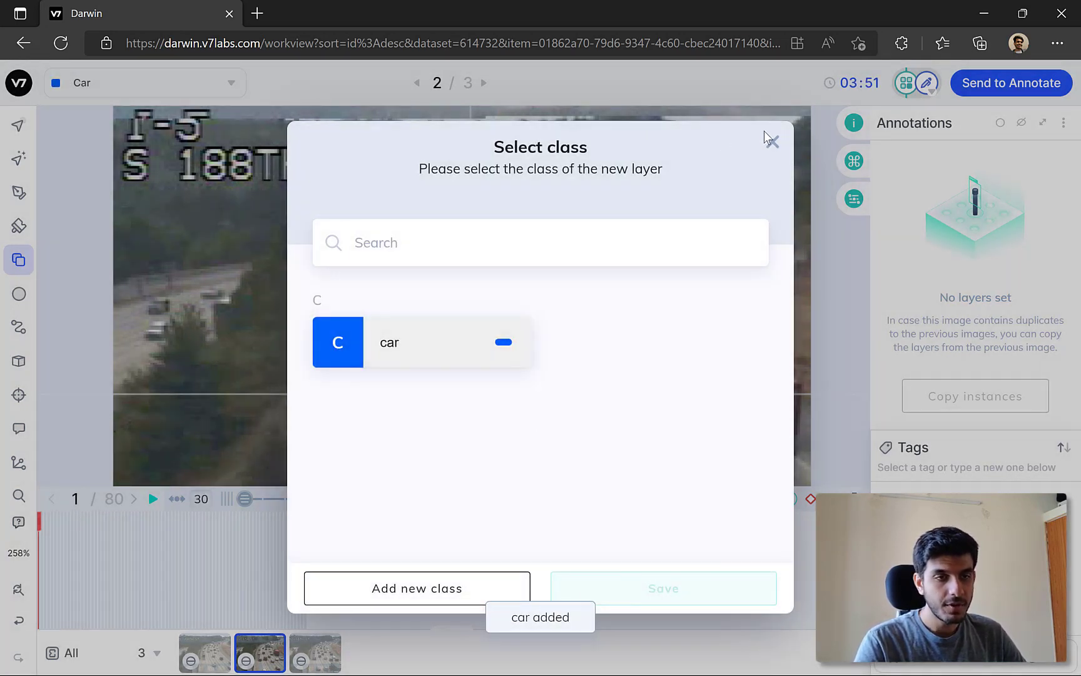
left_click(771, 141)
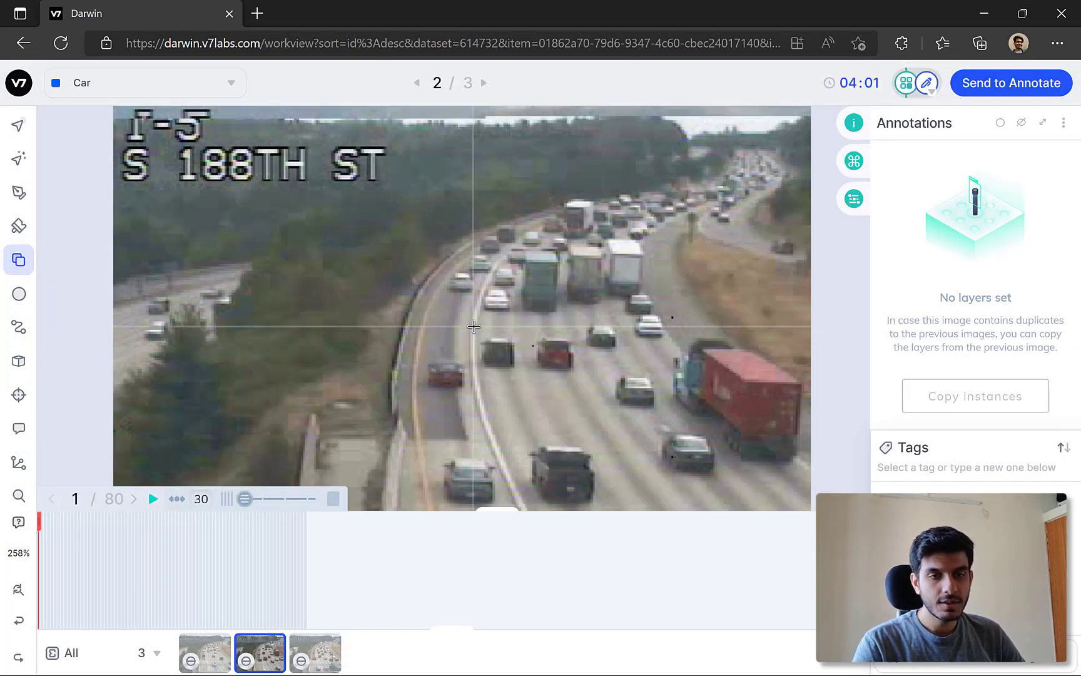
- Box three cars as car: the dark middle-lane car, the blue car, and the car beside the red truck
left_click_drag(473, 325, 526, 376)
left_click_drag(517, 428, 607, 501)
left_click_drag(611, 368, 661, 414)
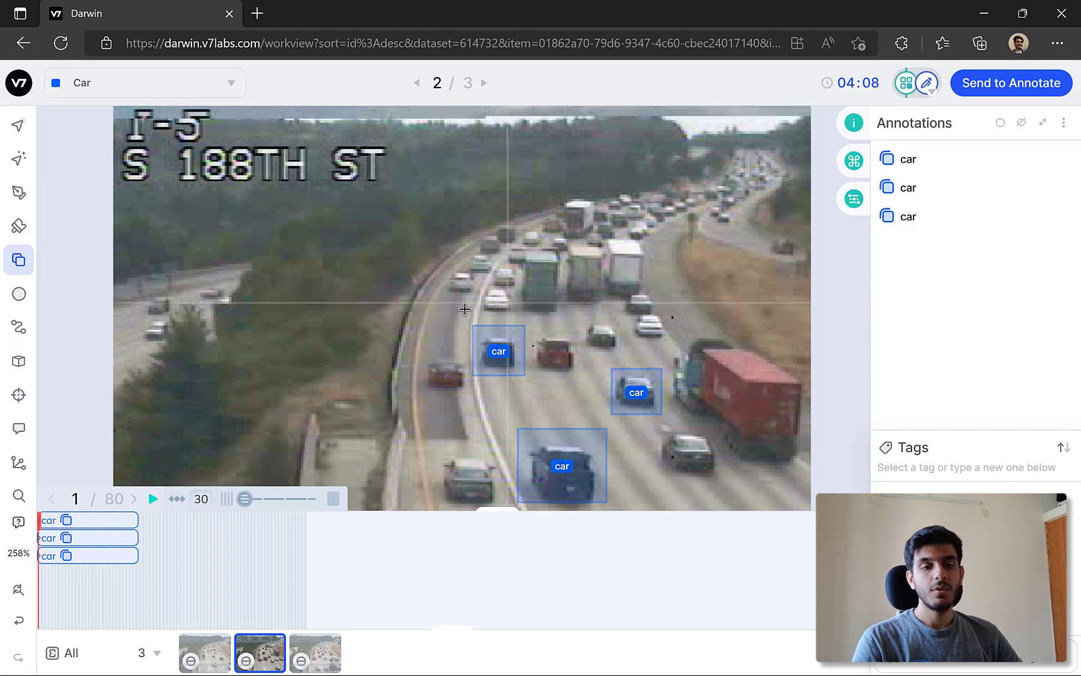